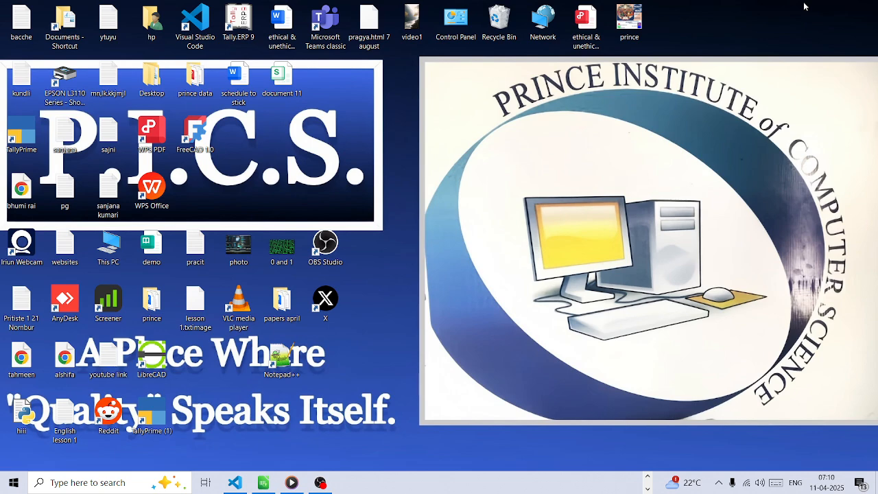
Switch to the LibreOffice Calc workbook and add a new sheet after Sheet1
key("alt+Tab")
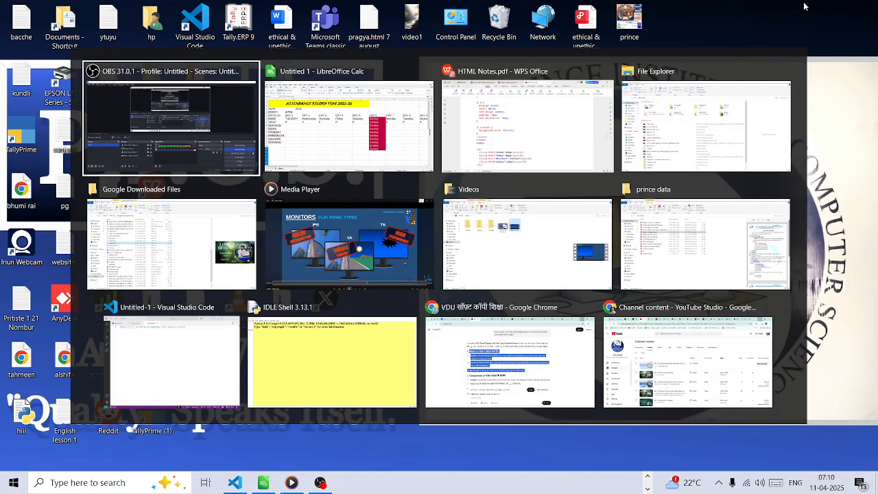
key("alt+Tab")
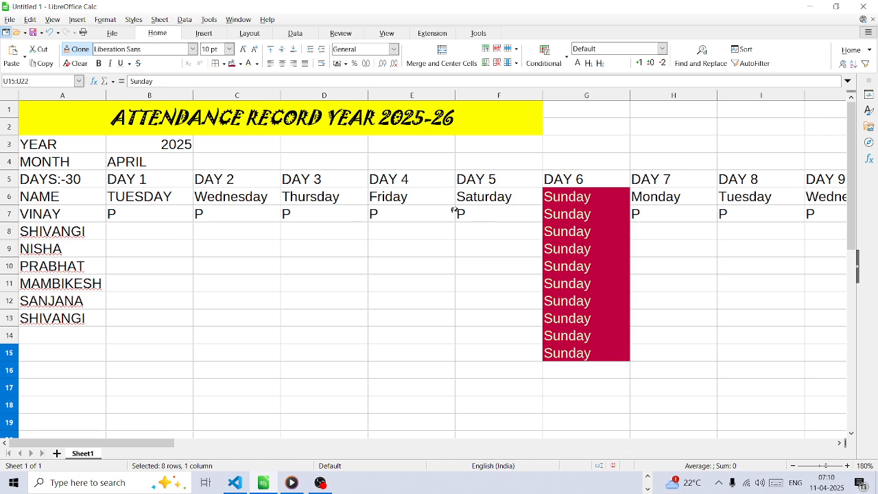
left_click(58, 453)
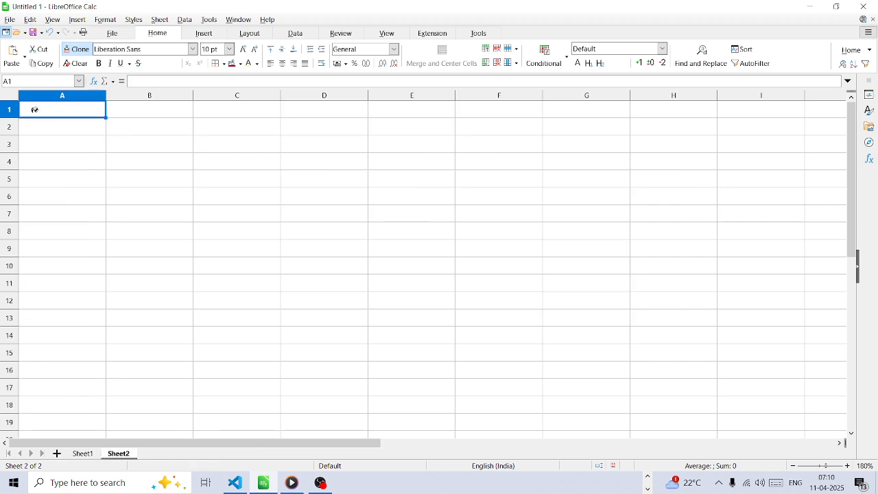
Merge and center cells A1:E2 on Sheet2 for the title
left_click_drag(10, 111, 373, 133)
key("ctrl+v")
key("Escape")
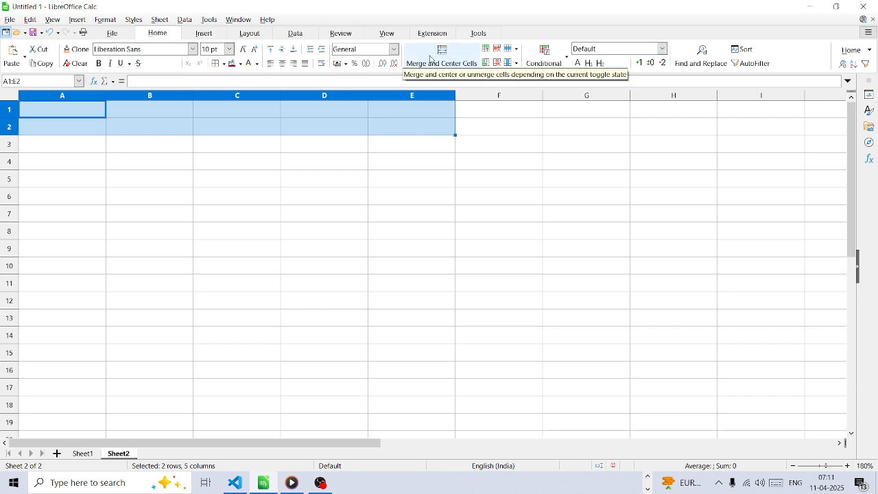
left_click(431, 59)
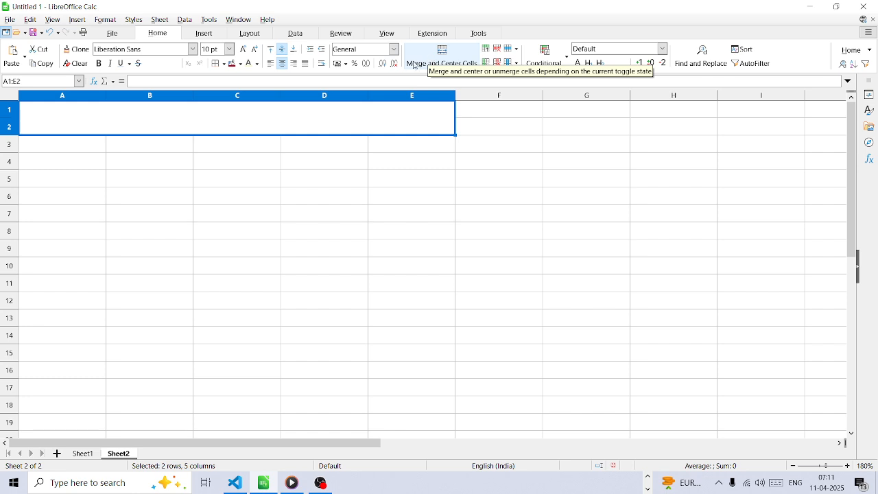
Enter the title "INVENTORY (STOCK) MAINTAIN" in the merged cell A1:E2
double_click(281, 123)
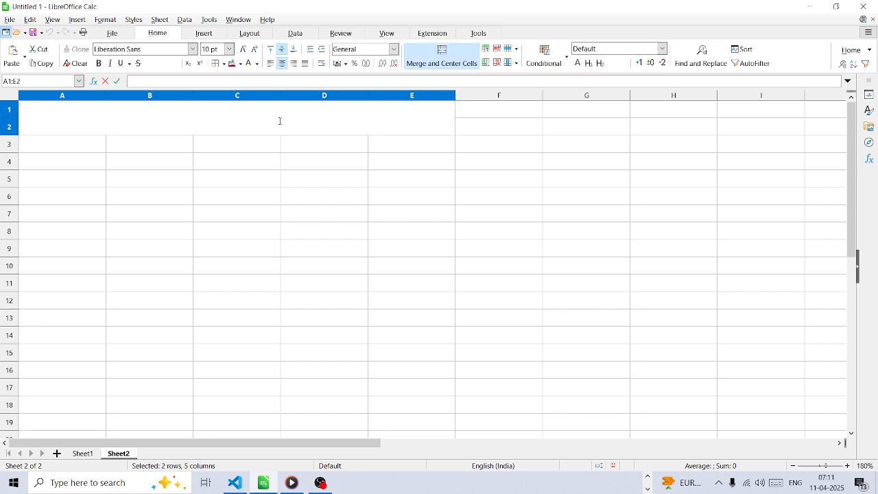
type("INVENTOR")
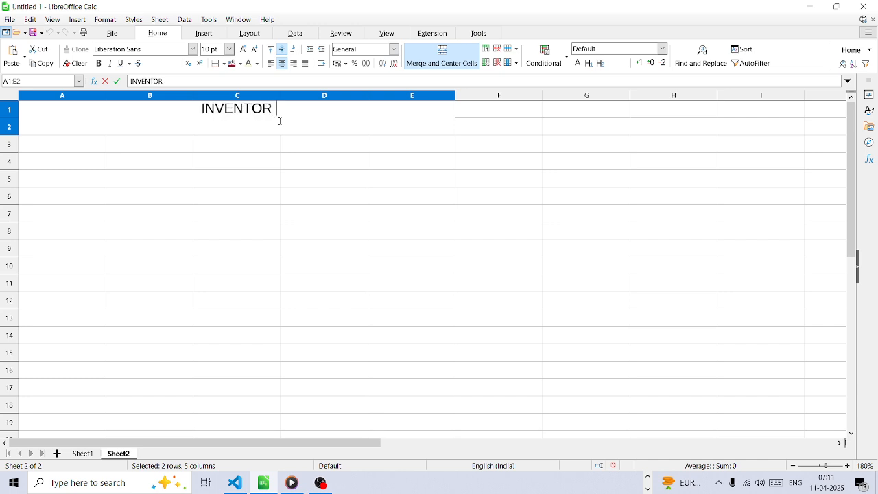
type("Y (")
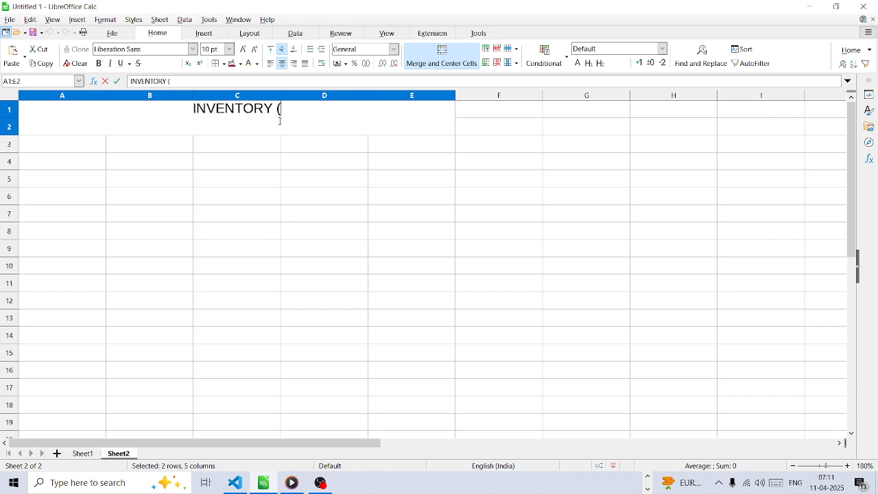
type("STOCK)")
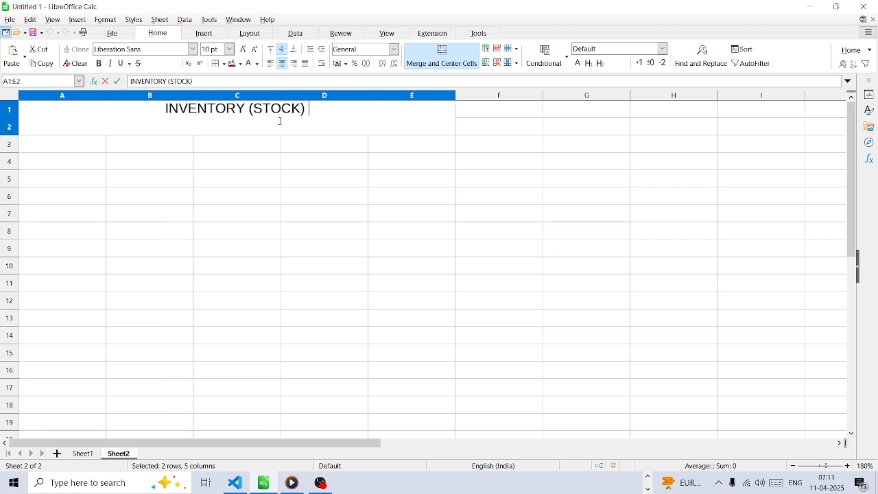
type(" MAINTAIN")
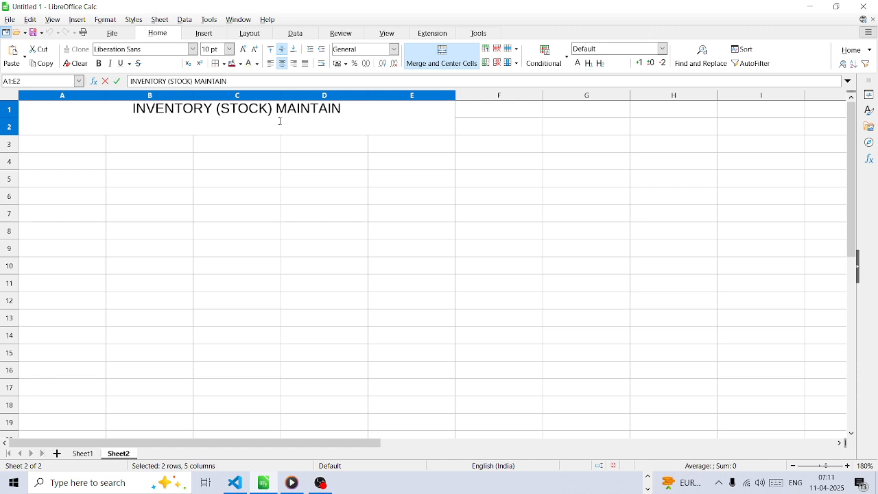
key("Return")
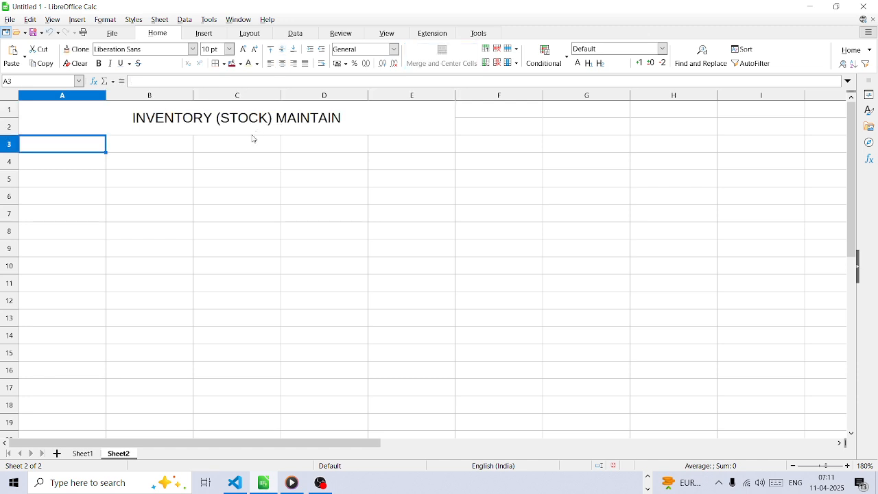
Enter the column headings "S.NO." in A3 and "NAME OF ITEM" in B3
type("S.NO.")
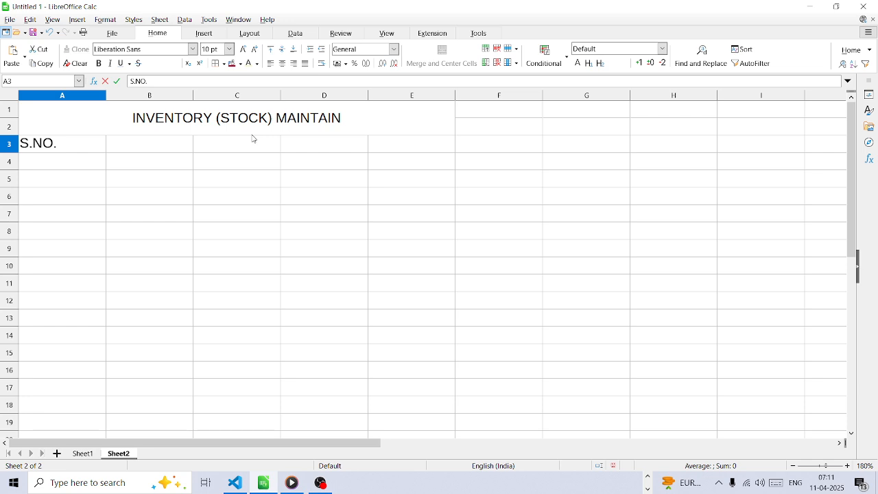
key("Tab")
type("NAME ")
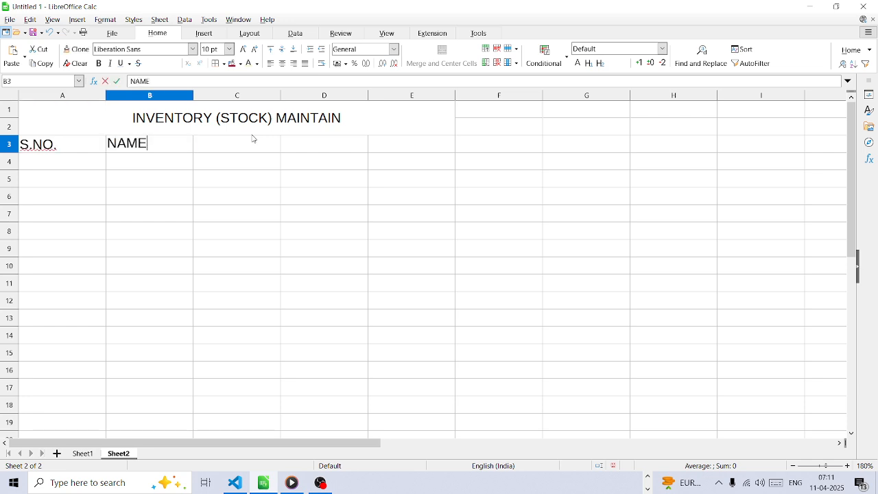
type("OF ITEM")
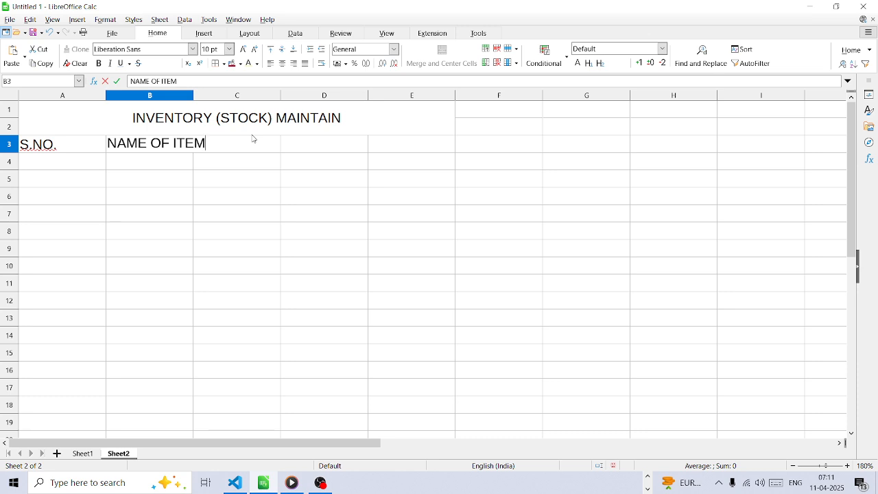
key("Tab")
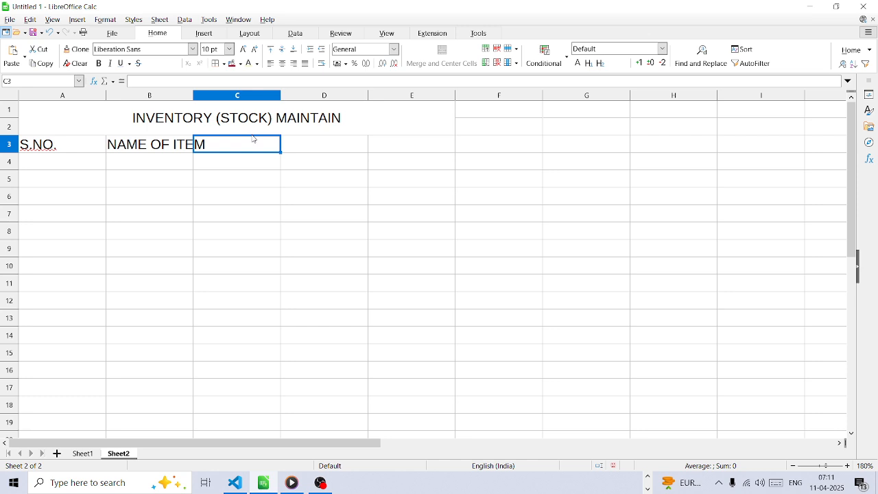
Enter the column headings "COST PRICE" in C3 and "COST QTY." in D3
type("COST")
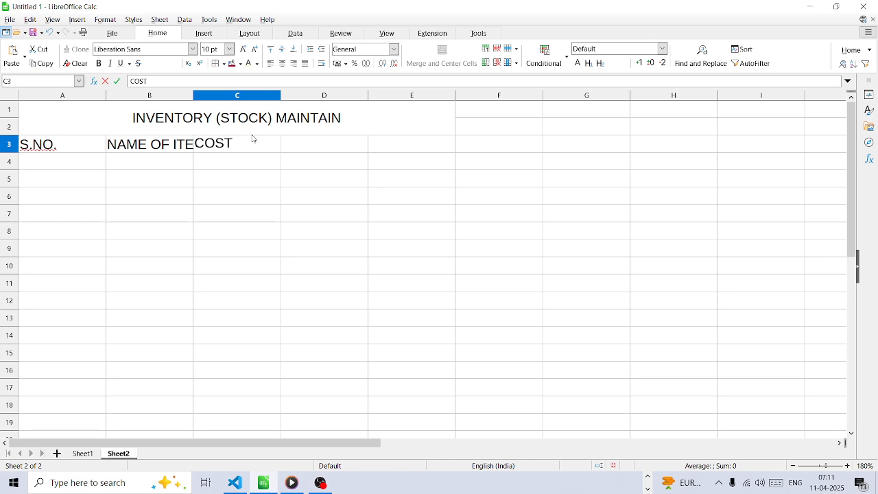
type(" PRICE")
key("Tab")
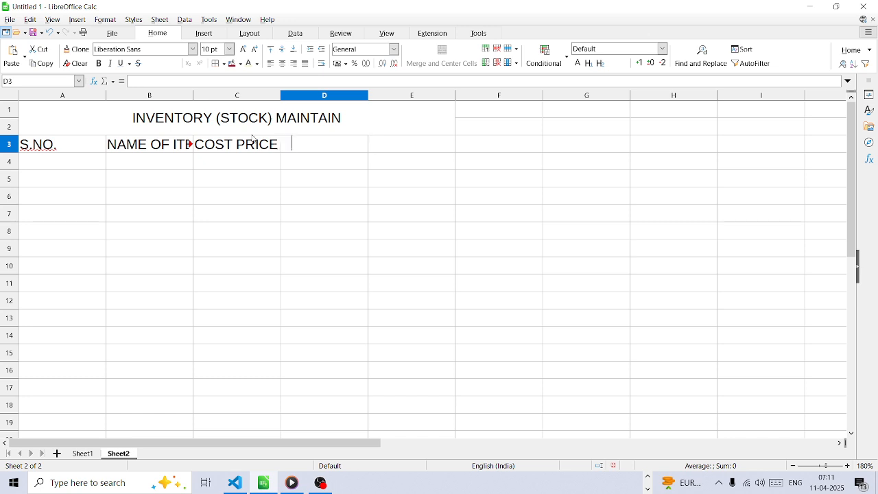
type("COST")
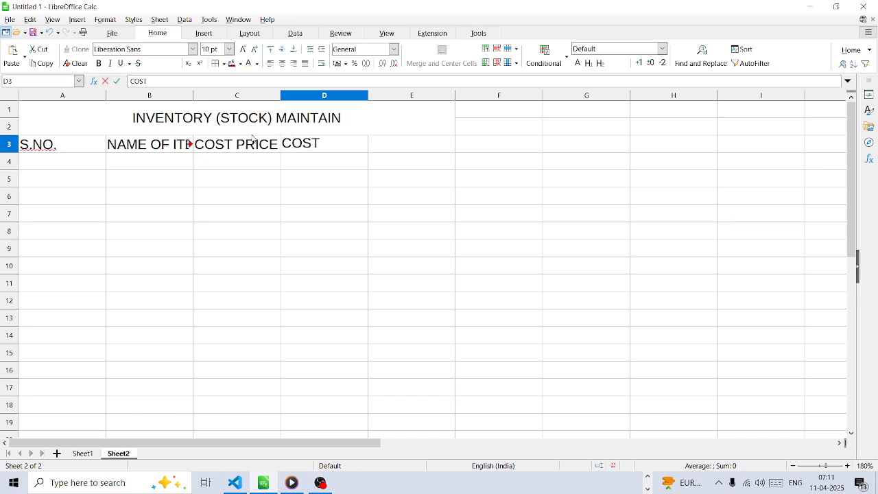
type(" QTY.")
key("Tab")
Enter the column heading "TOTAL COST" in cell E3, correcting any misspelling
type("TO")
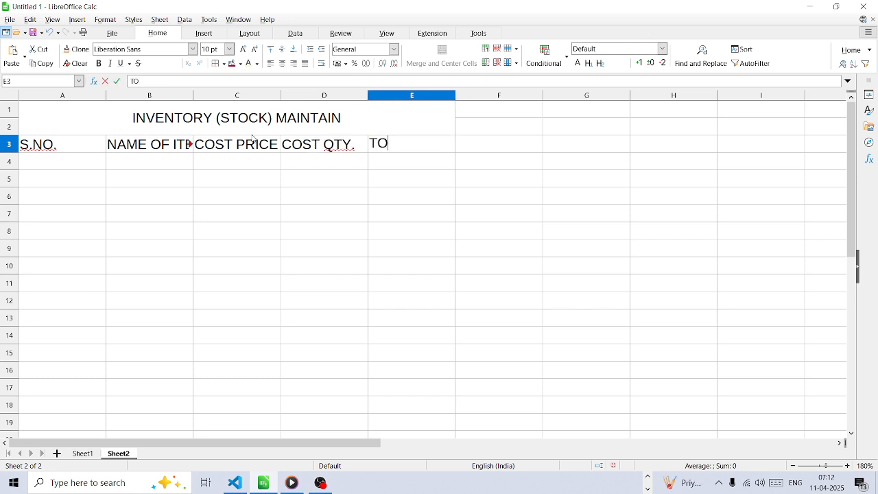
type("AL COS")
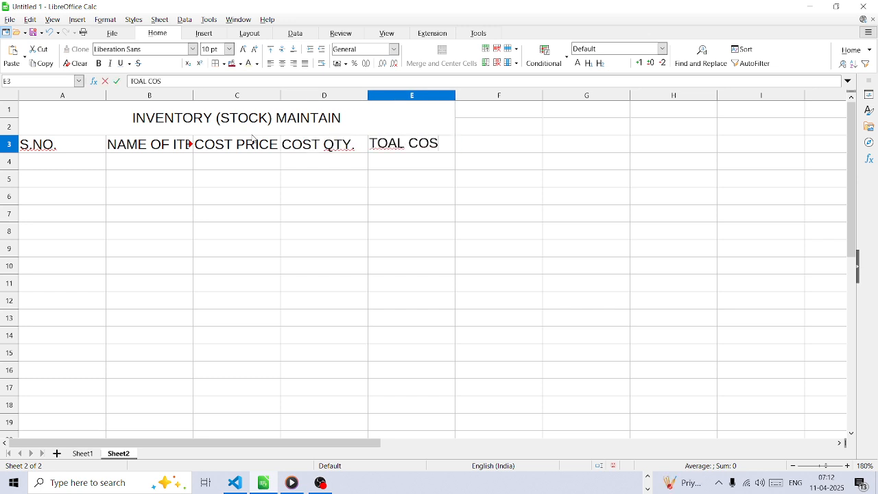
type("T")
key("Tab")
key("shift+Tab")
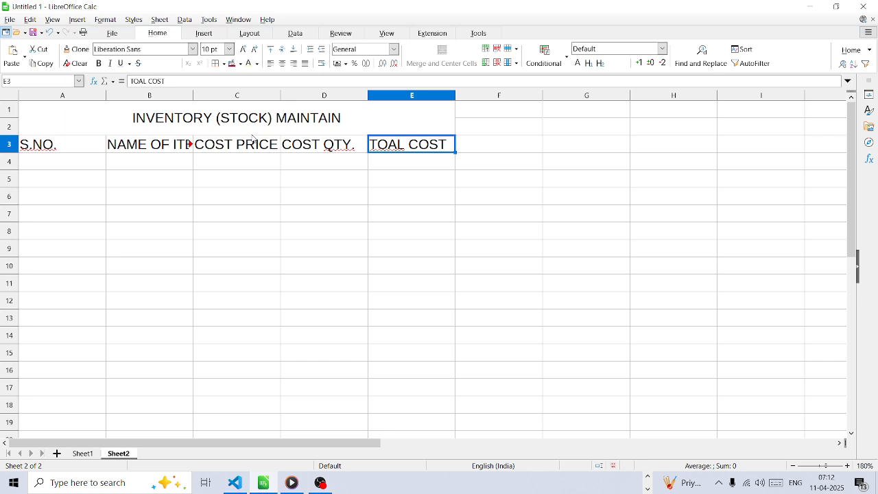
type("TOTAL CI")
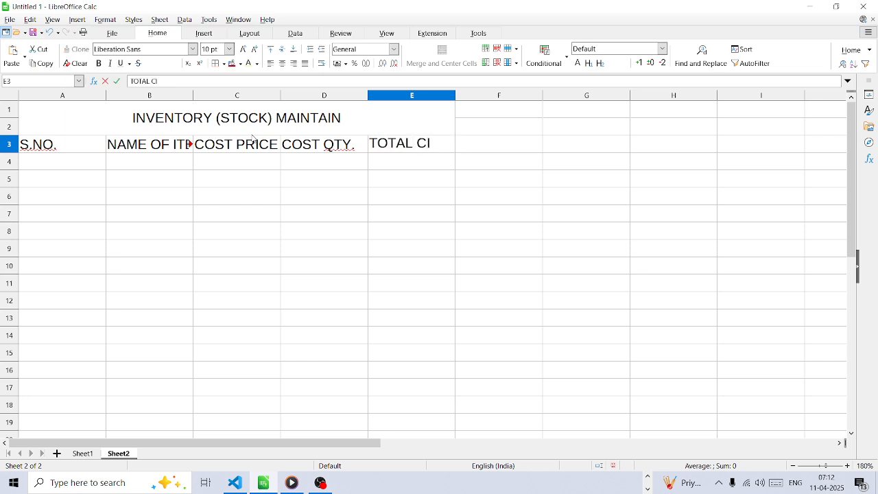
key("BackSpace")
type("OST")
key("Tab")
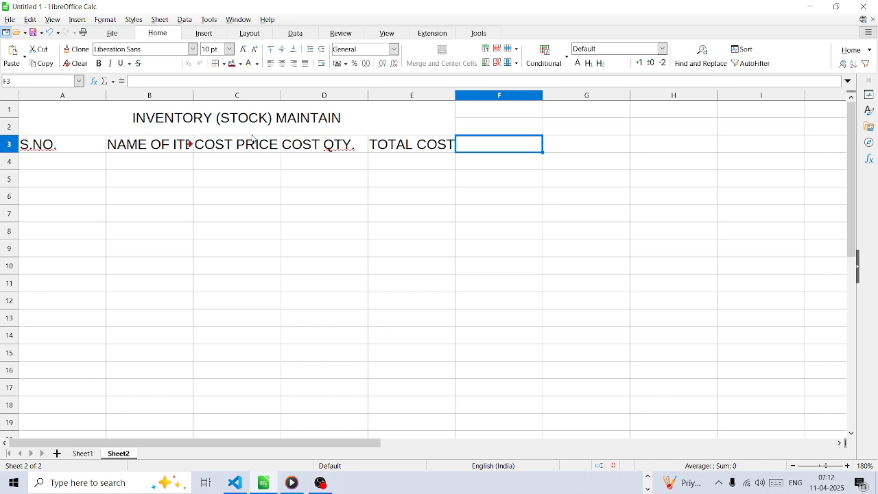
Enter the column headings "SELL PRICE" in F3 and "SELL QTY." in G3
type("SEL")
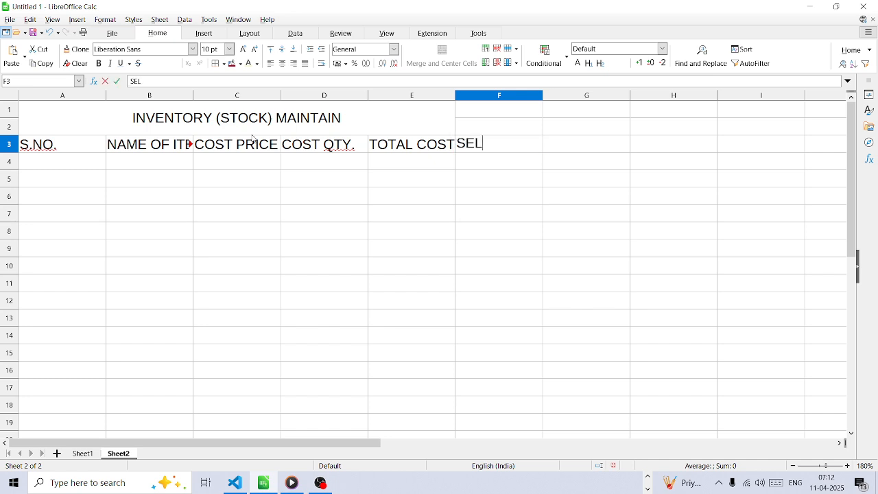
type("L PRICE")
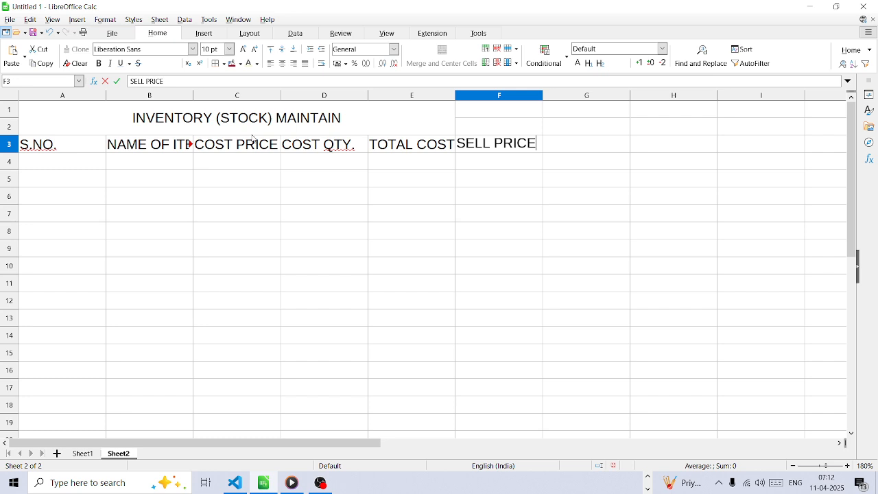
key("Tab")
type("S")
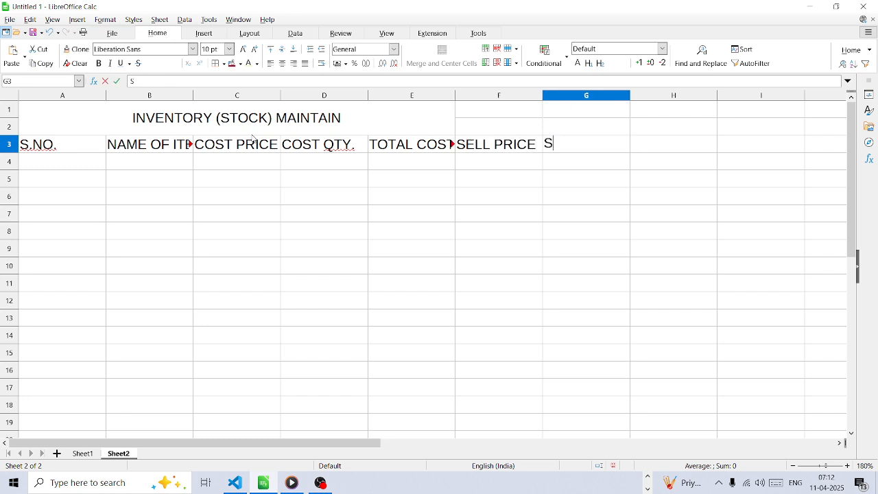
type("ELL QTY.")
key("Tab")
Enter the column headings "TOTAL SELL" in H3 and "PRO/LOSS" in I3
type("T")
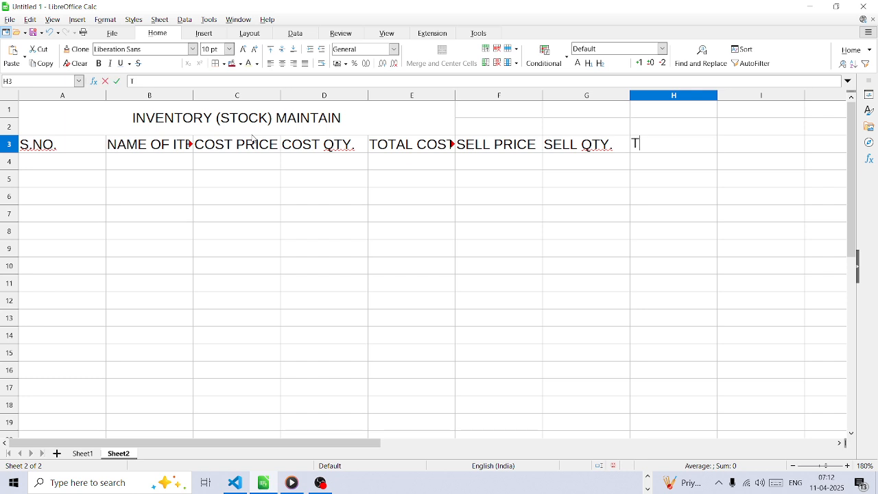
type("OTAL ")
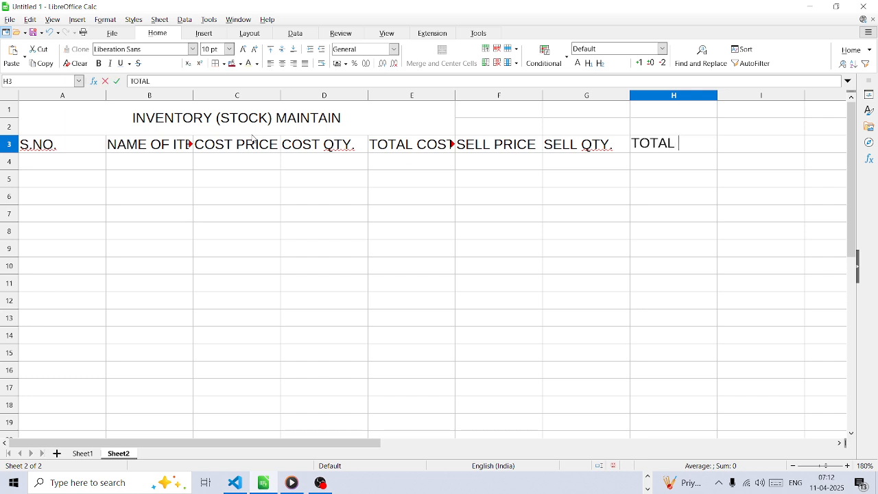
type("SELL")
key("Tab")
type("PRO")
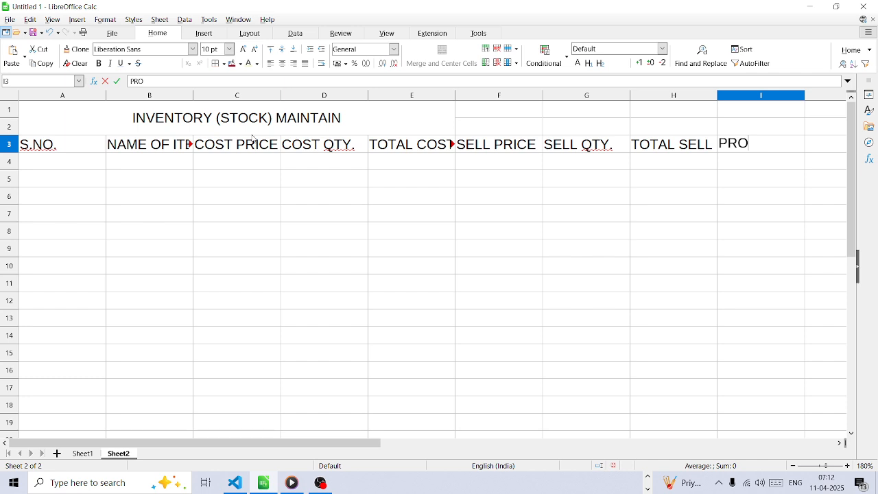
type("/LOSS")
key("Tab")
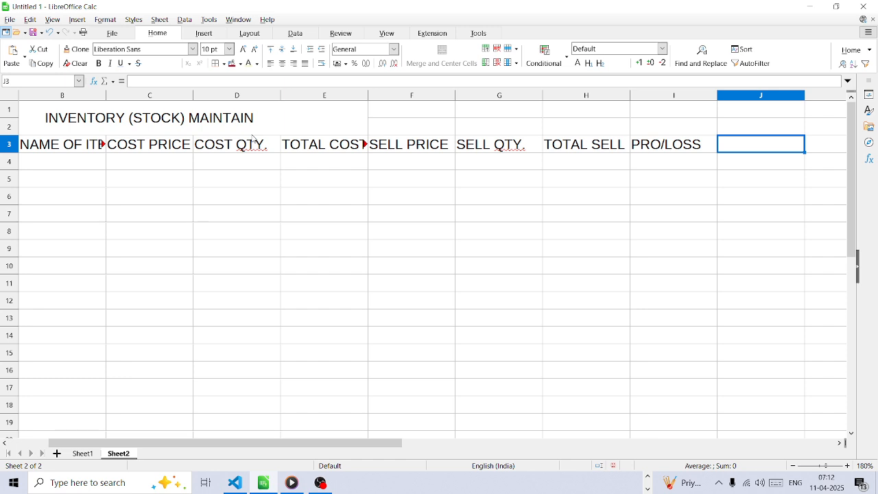
Enter the column headings "REMARK" in J3 and "STOCK IN HAND" in K3
type("REMA")
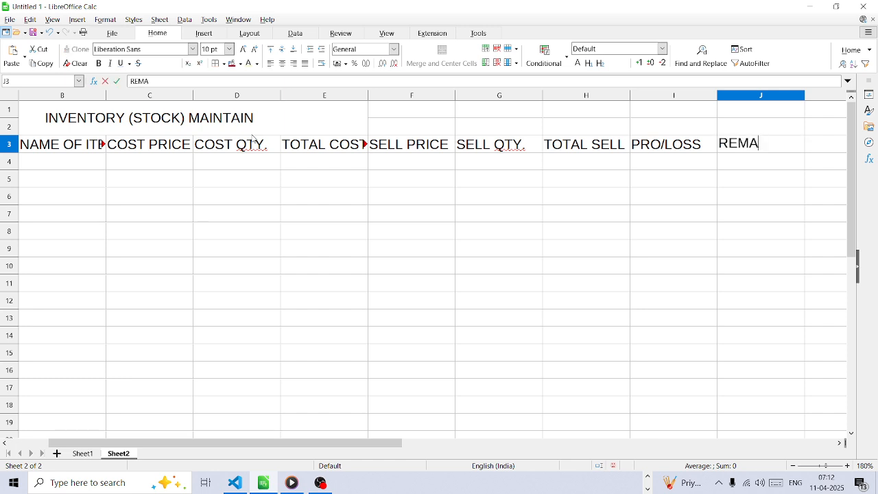
type("RK")
key("Tab")
type("STOCK IN")
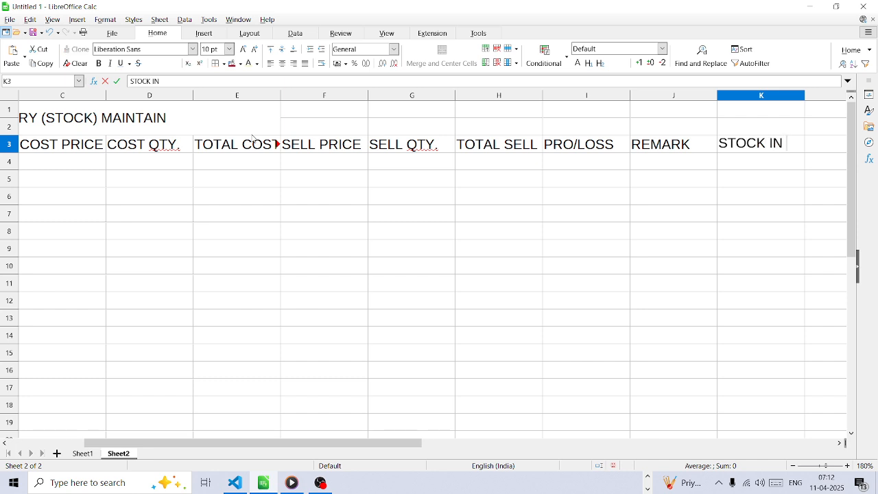
type(" HAND")
key("Tab")
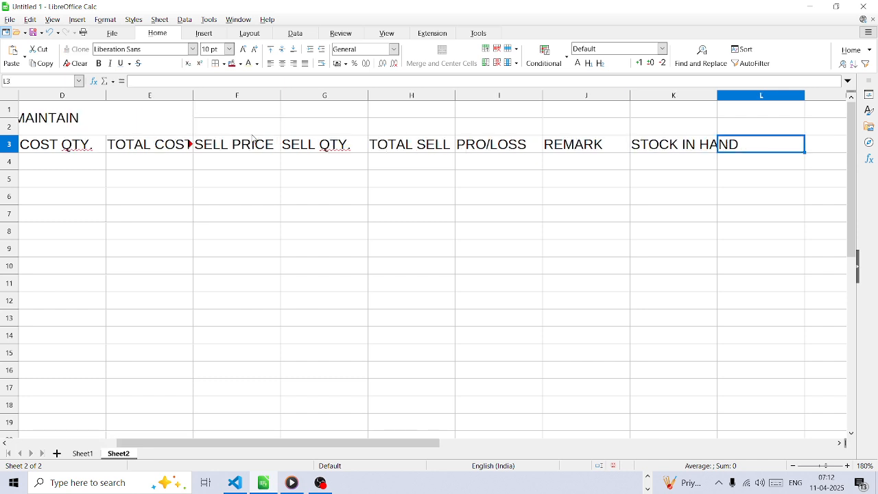
Widen all columns of the sheet equally to give the row 3 headings more room
key("ctrl+a")
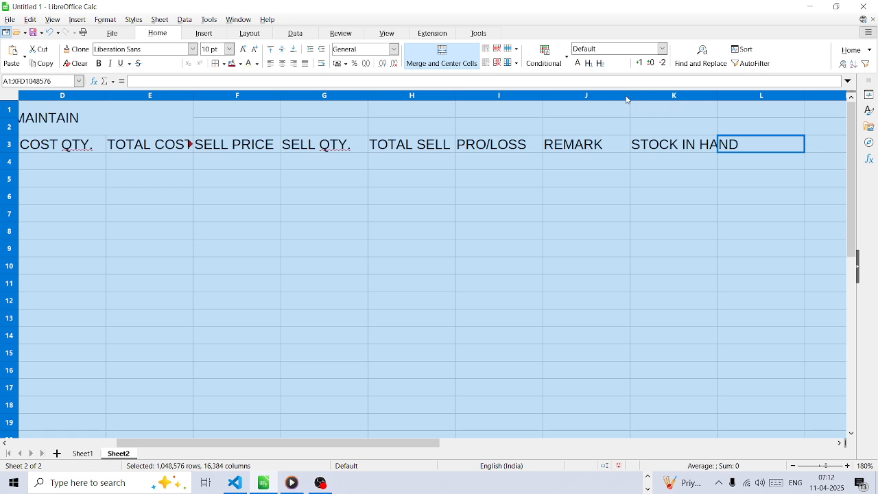
left_click_drag(632, 97, 650, 98)
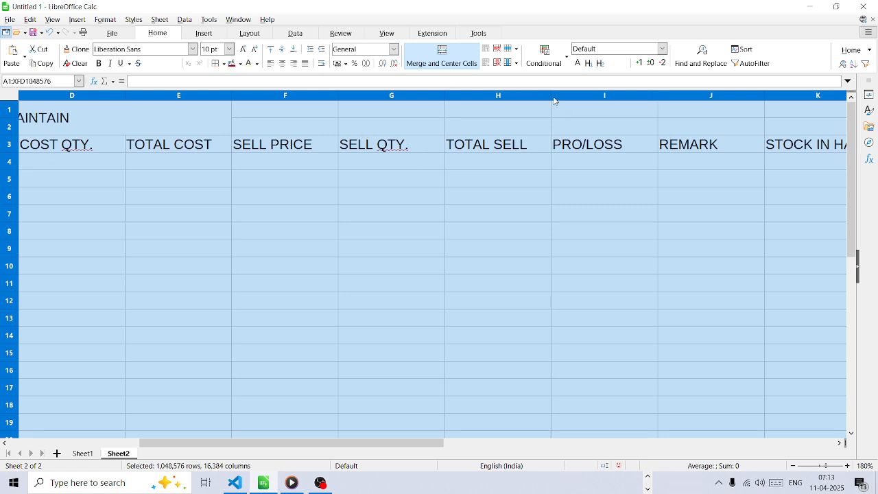
Widen all columns of the sheet further and center the contents of the whole sheet horizontally
left_click_drag(551, 97, 575, 112)
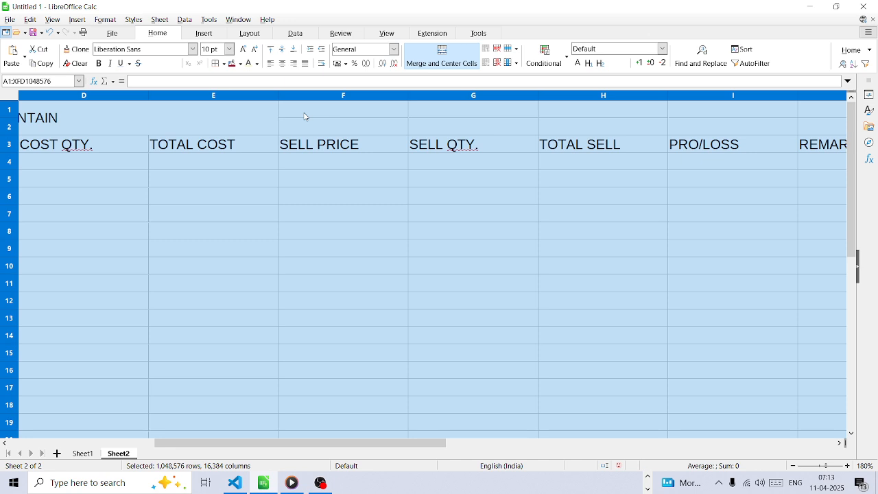
left_click(283, 63)
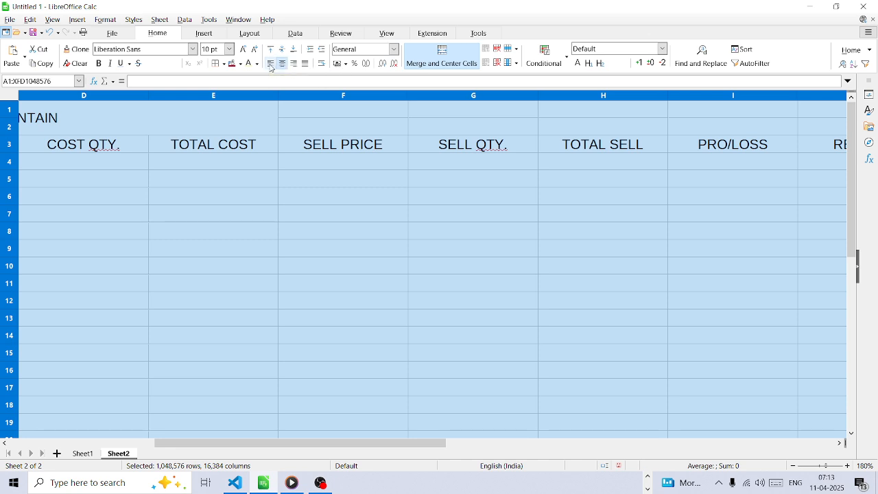
left_click(311, 67)
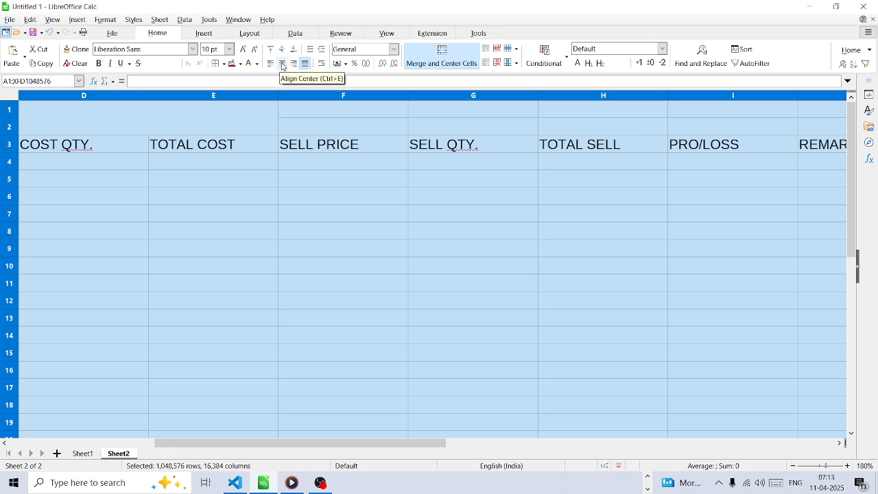
left_click(282, 64)
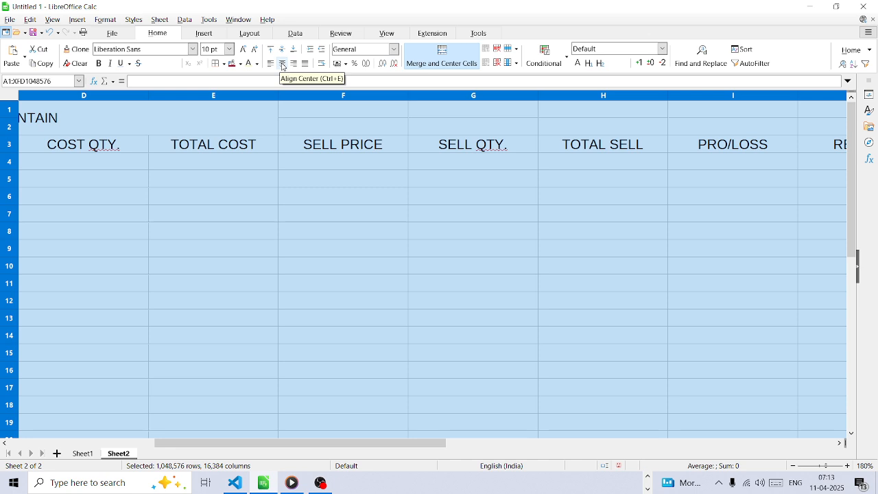
left_click(282, 64)
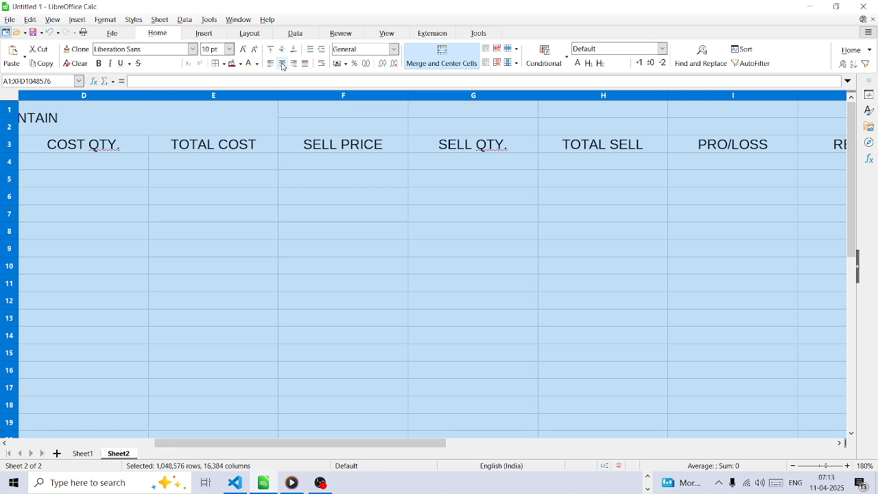
Make the text of the whole sheet bold and underlined
left_click(99, 64)
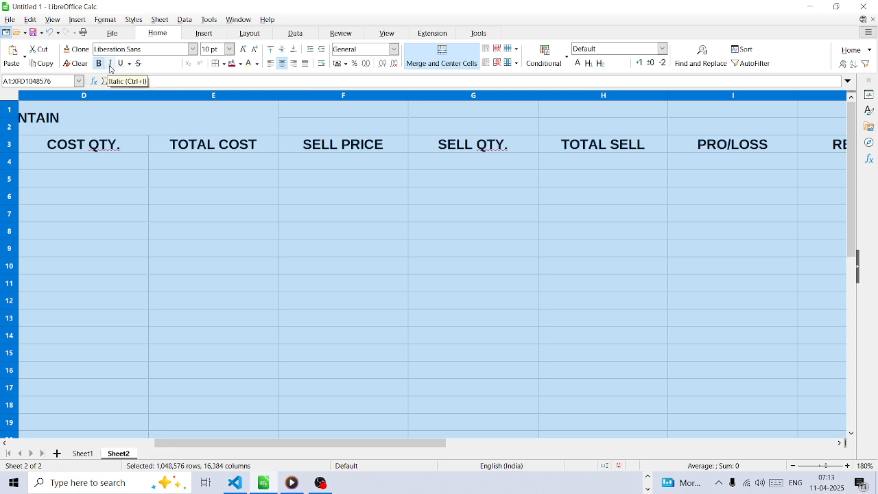
left_click(129, 64)
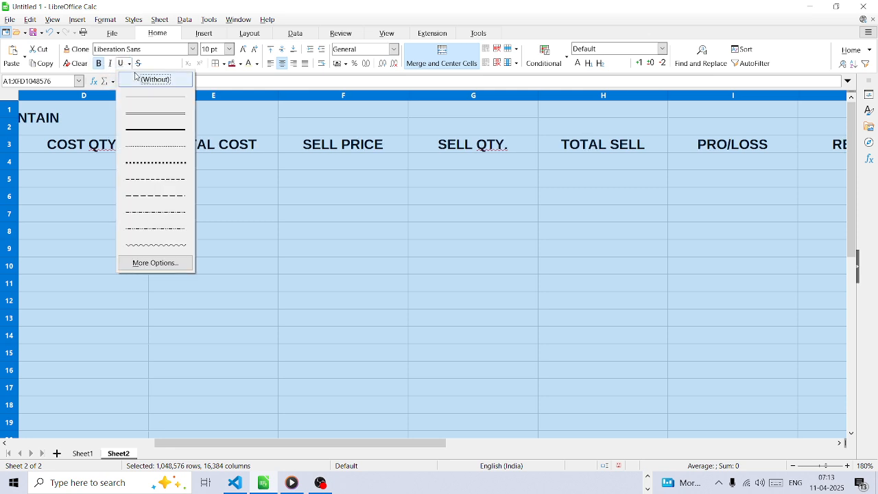
left_click(156, 120)
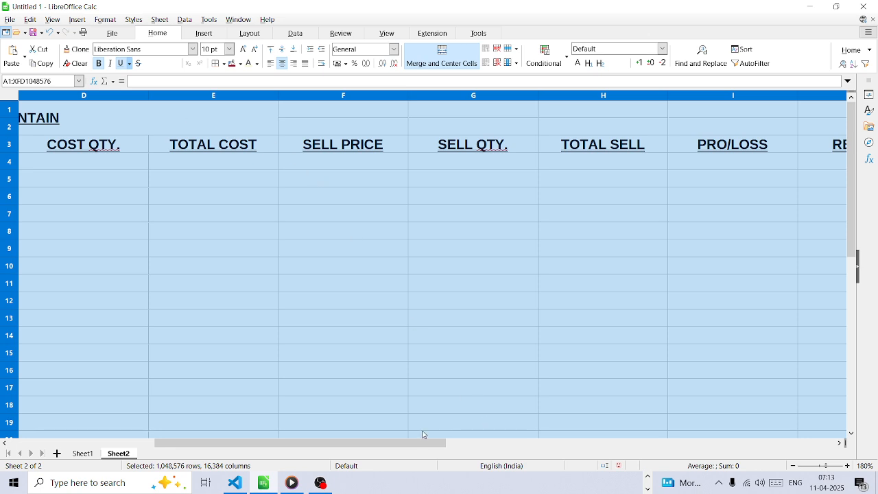
Number the S.NO. column from 1 to 17 in A4:A20, starting with 1 in A4 and 2 in A5
left_click_drag(379, 447, 268, 446)
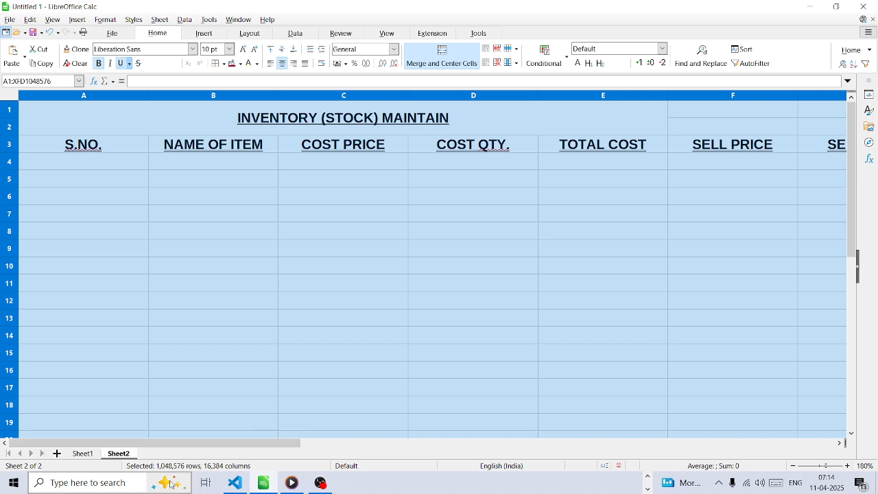
left_click(87, 161)
type("1")
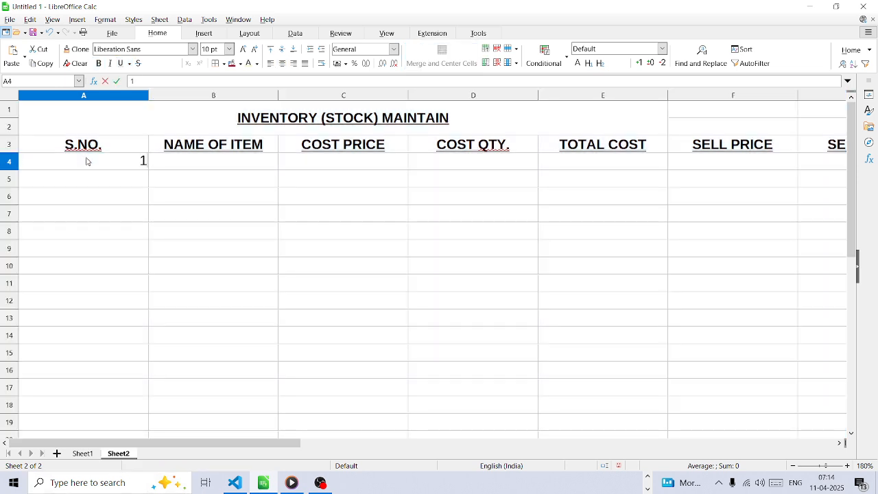
key("Return")
type("2")
key("Return")
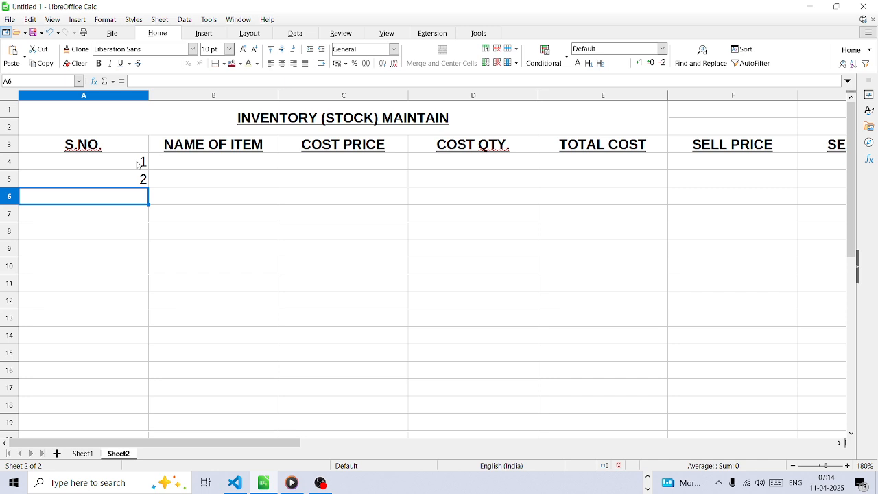
left_click_drag(140, 162, 120, 276)
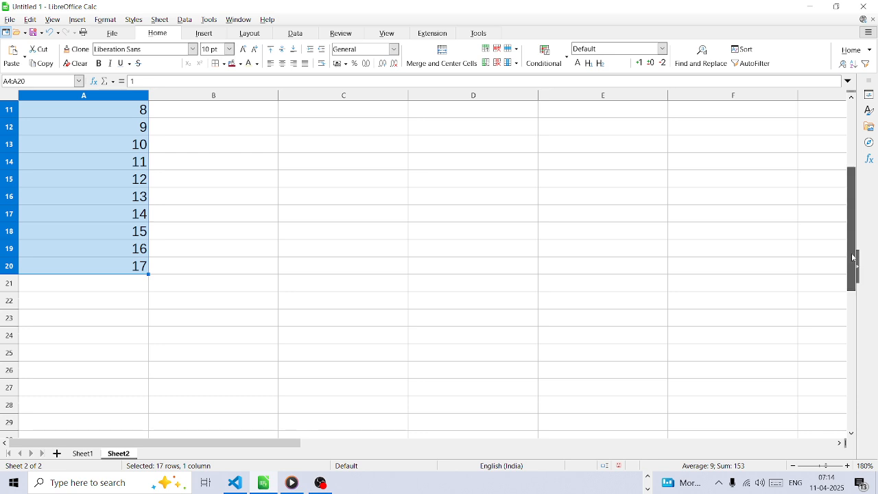
Enter "DELL COMPUTER" as the first item's name in B4
left_click_drag(853, 255, 828, 136)
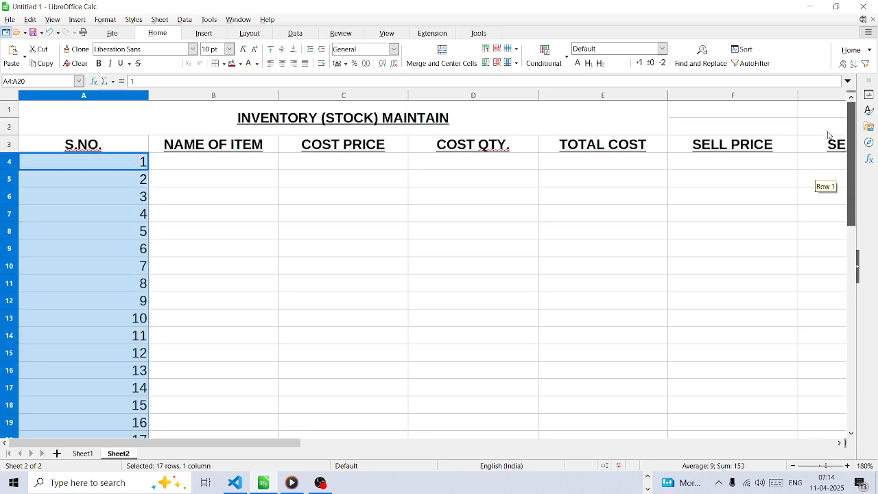
left_click(205, 168)
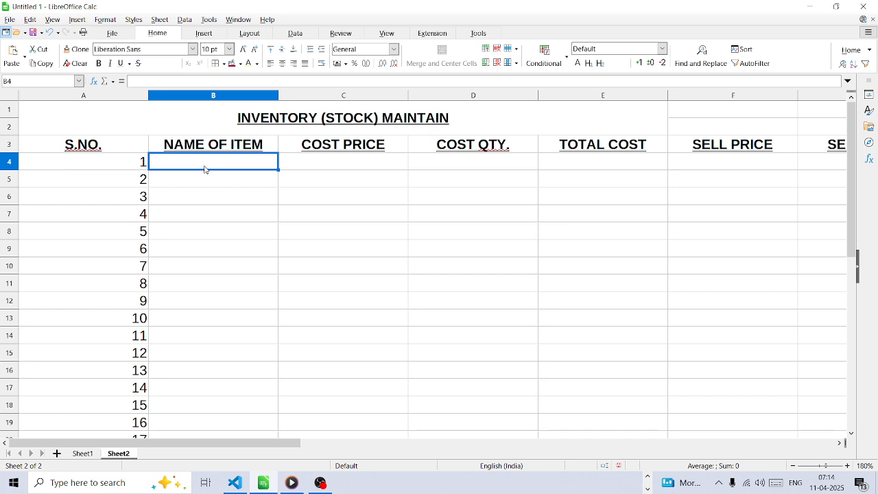
type("COMPUTER")
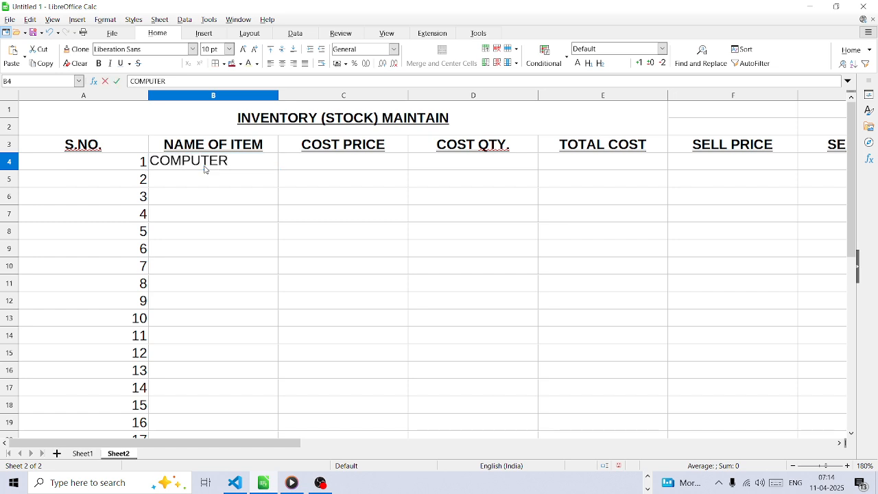
key("Left")
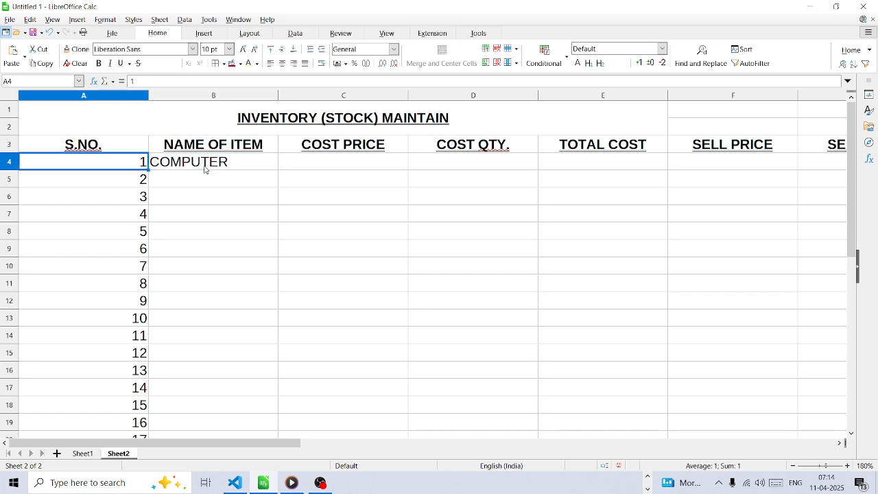
key("Right")
type("DELL")
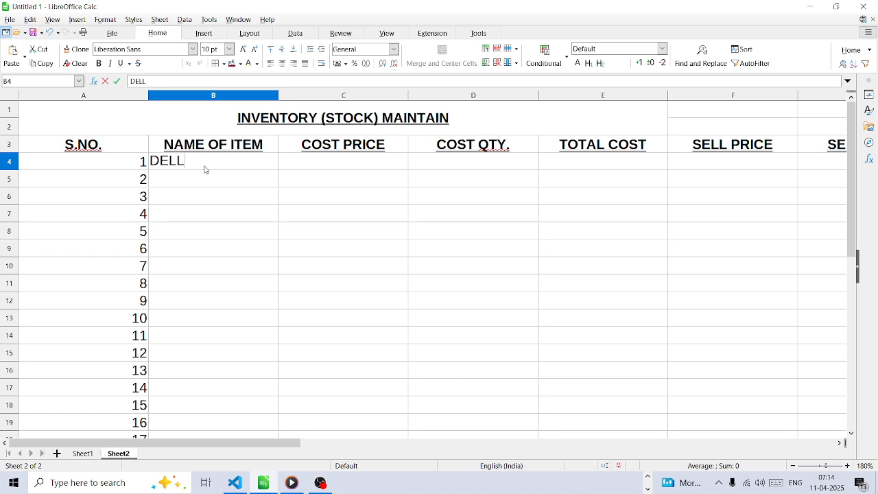
type(" COMPUTER")
key("Right")
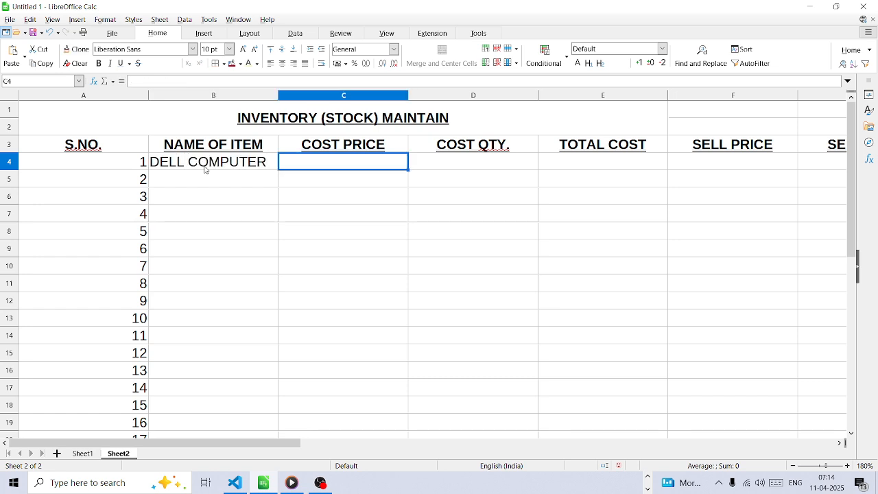
Enter the first item's cost price 40000 in C4 and its cost quantity 8 in D4
type("40000")
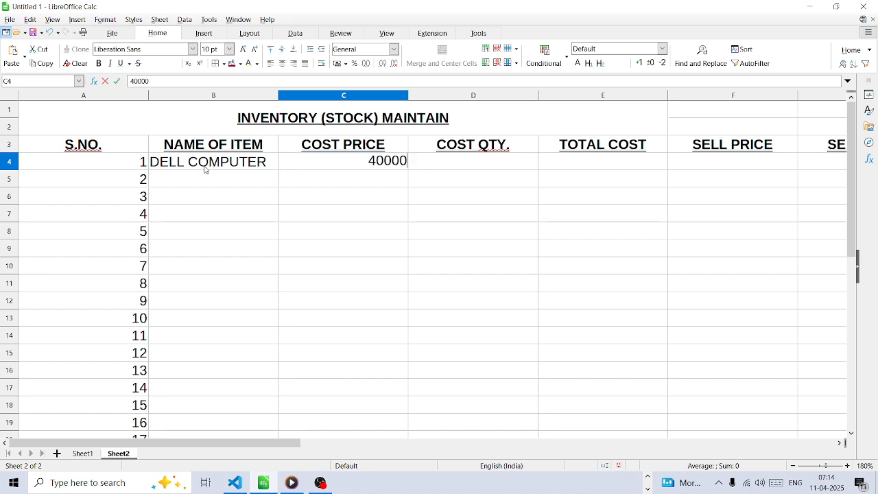
key("Right")
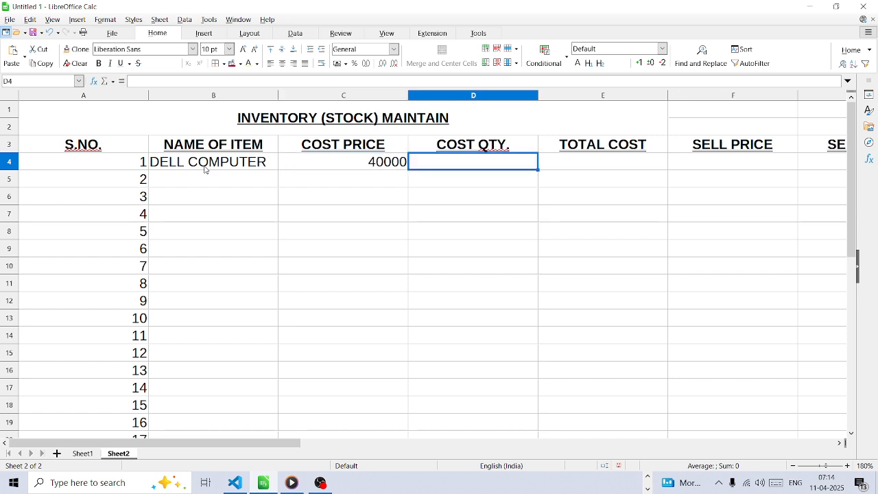
type("8")
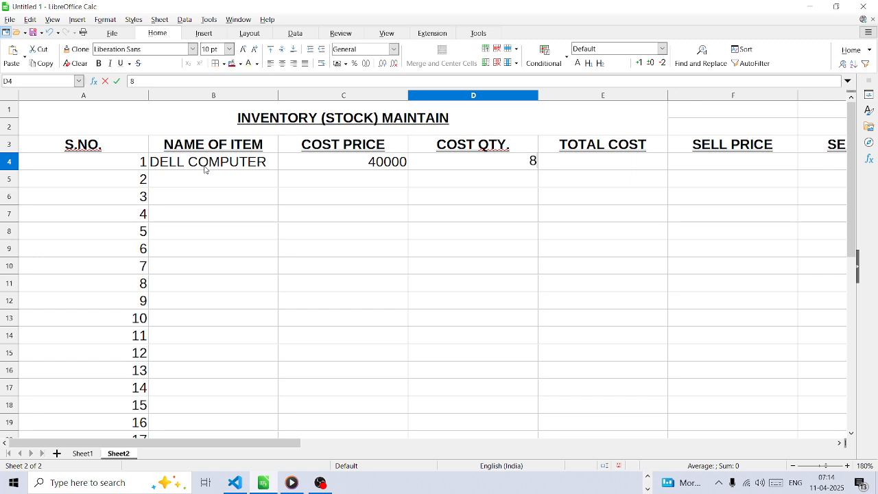
key("Right")
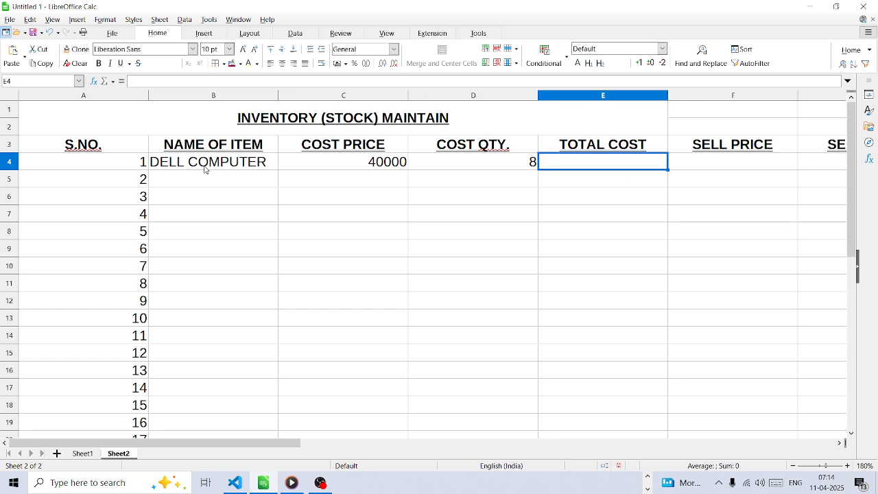
Calculate the first item's total cost in E4 with the formula =C4*D4
type("=")
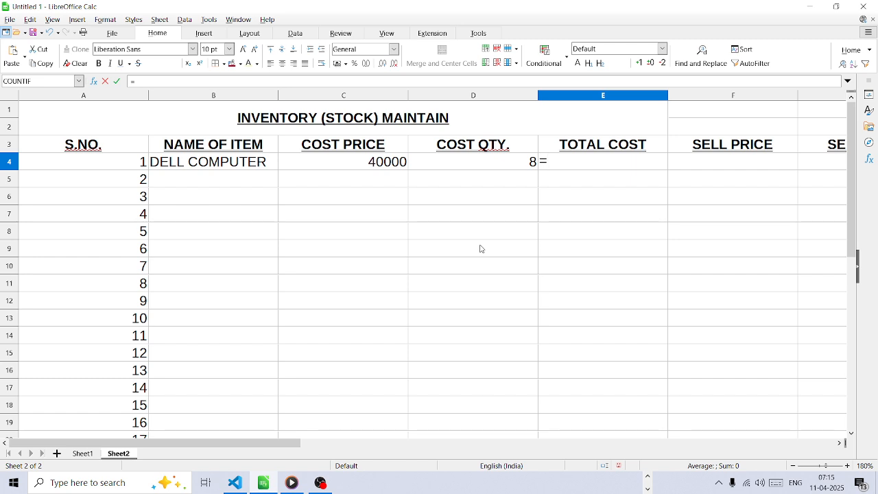
left_click(360, 162)
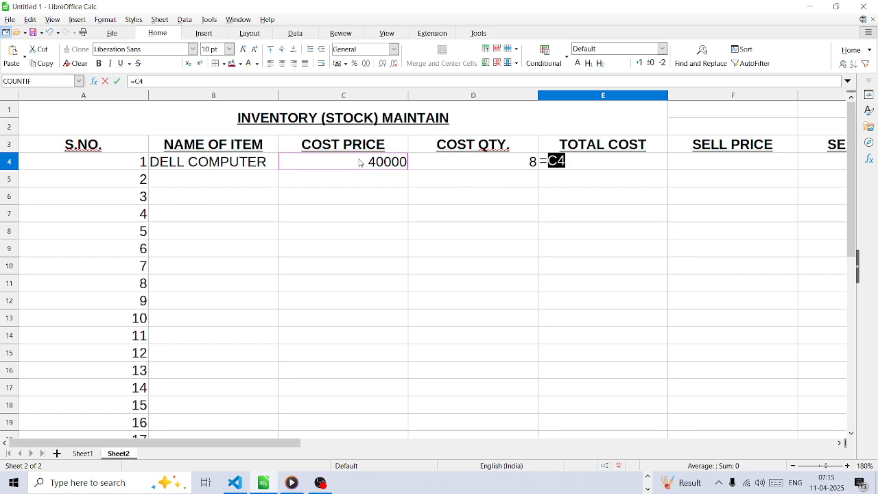
type("*")
left_click(514, 158)
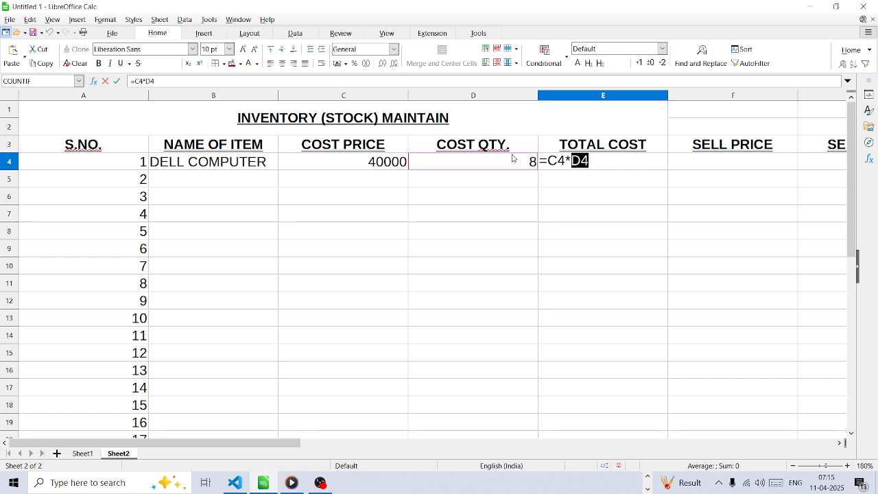
key("Return")
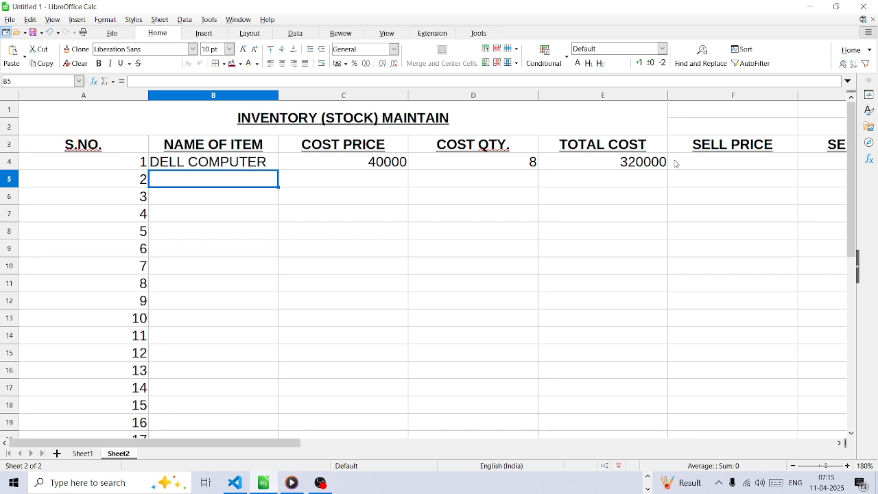
Re-enter the total cost formula in E4 as =D4*C4
left_click(637, 166)
type("=")
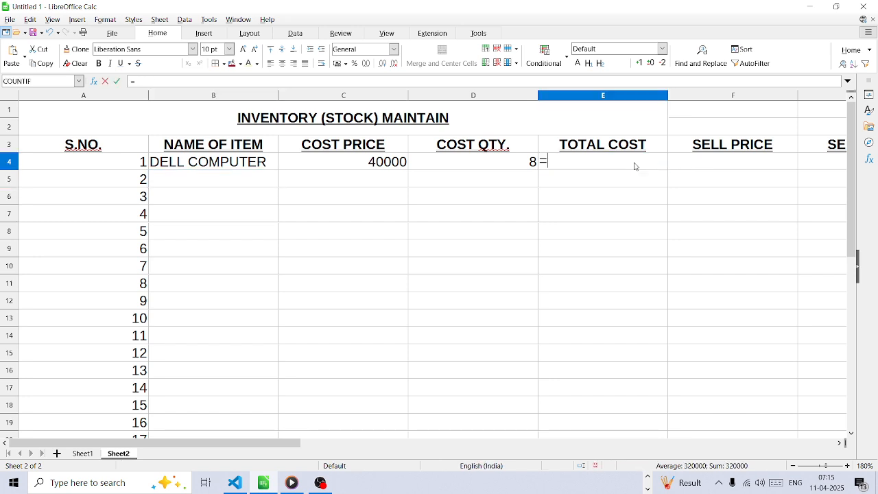
left_click(509, 162)
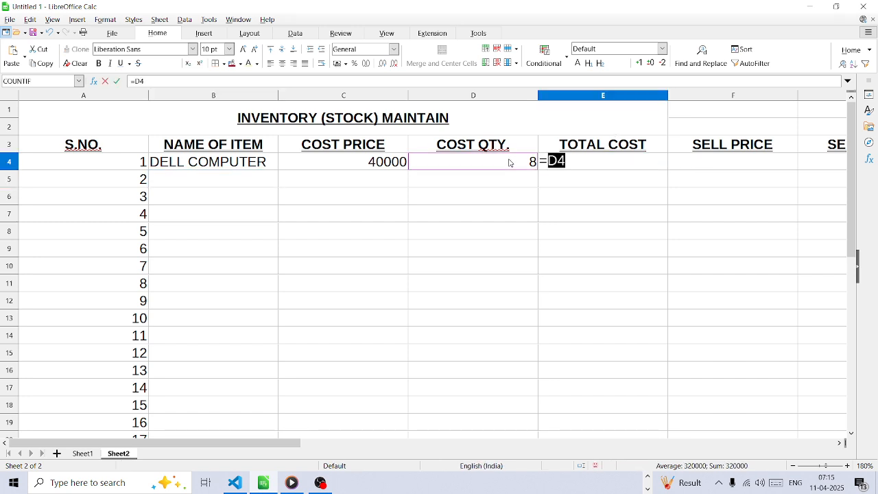
type("*")
left_click(368, 165)
key("Return")
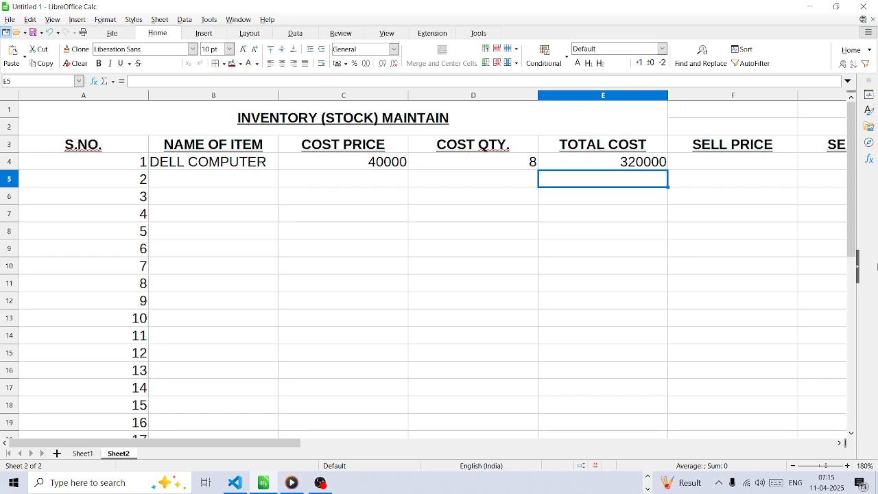
Enter the first item's sell price 30000 in F4 and its sell quantity 6 in G4
left_click(850, 466)
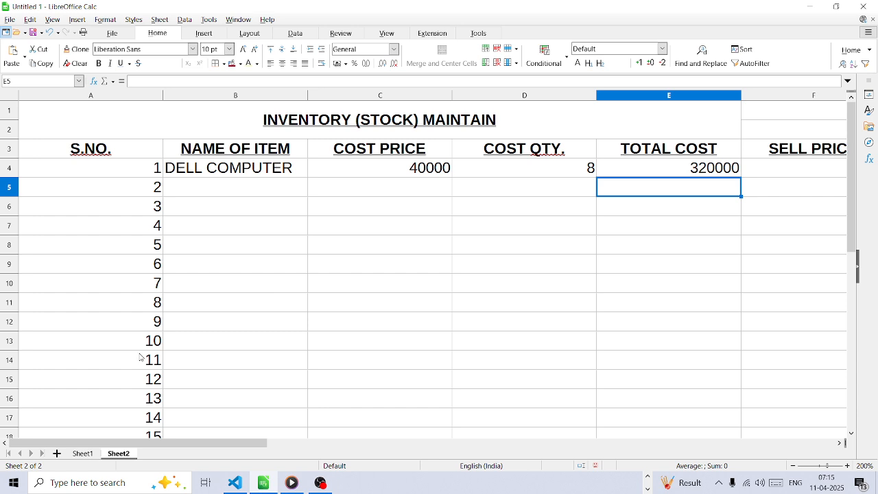
left_click_drag(150, 442, 306, 442)
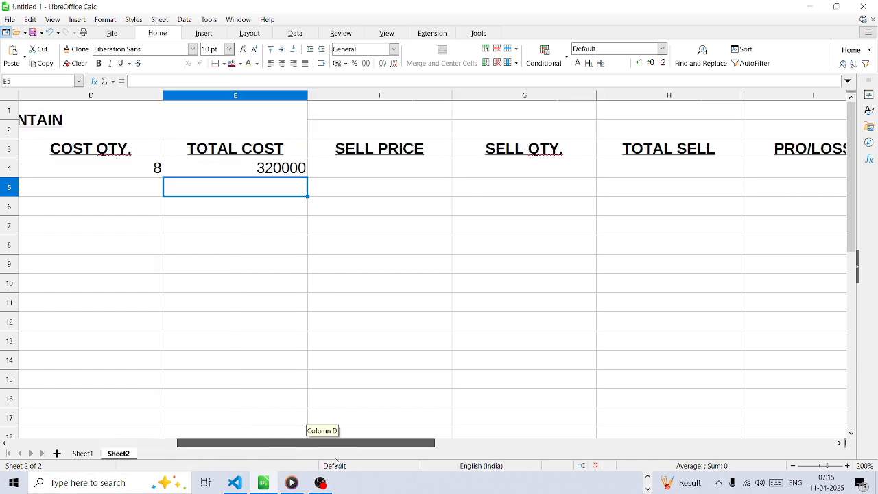
left_click(333, 177)
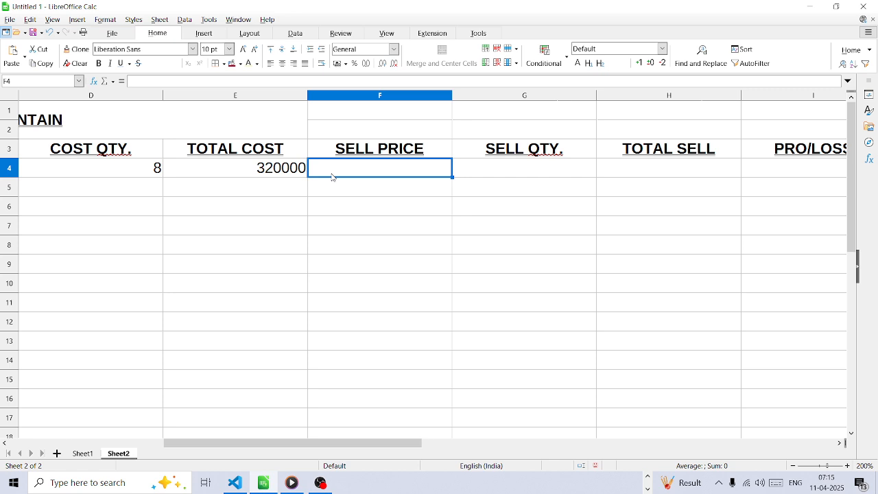
type("30000")
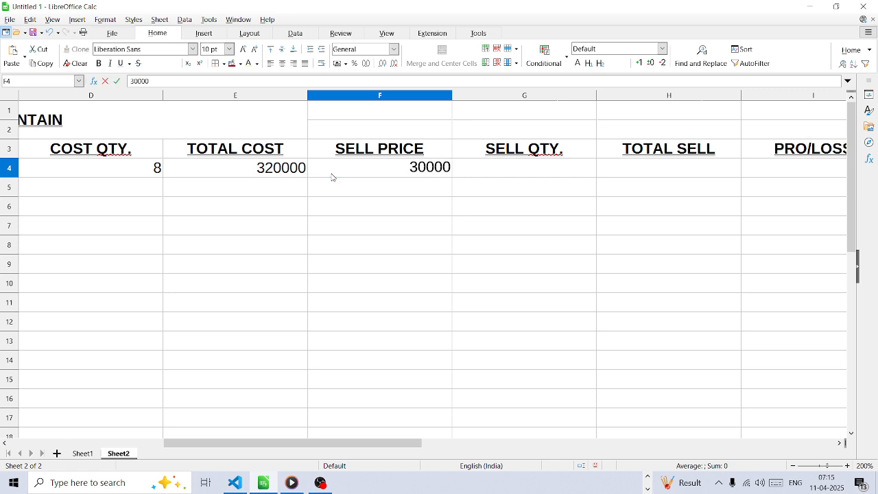
key("Tab")
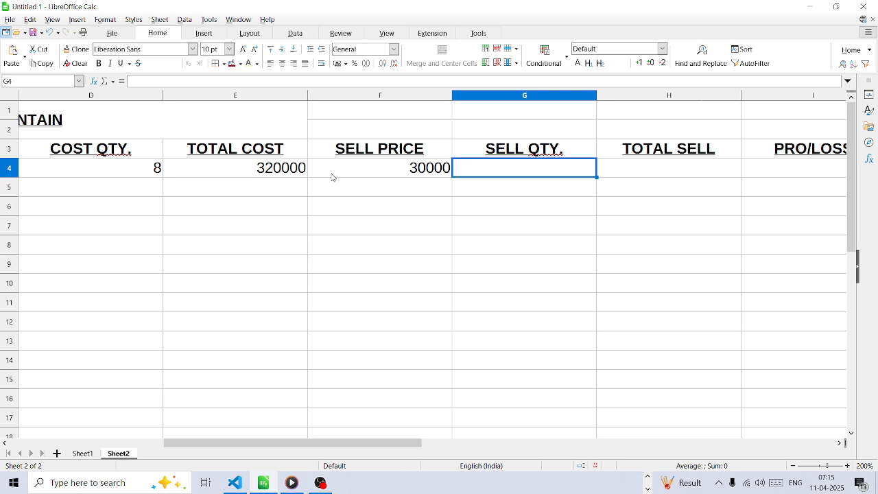
type("6")
key("Tab")
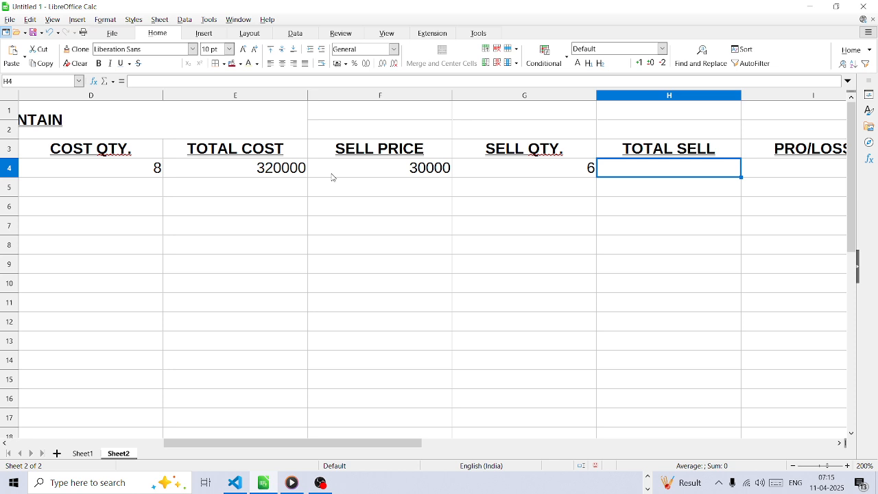
Calculate the first item's total sell in H4 with the formula =G4*F4
type("=")
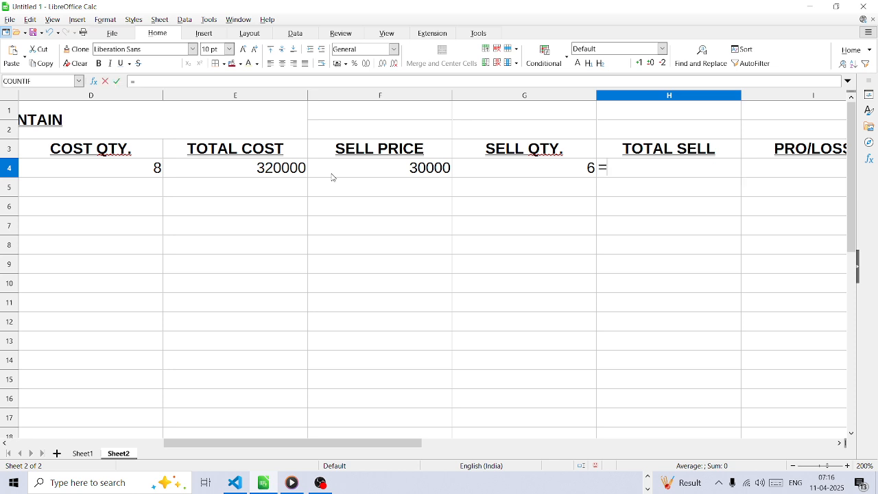
left_click(564, 165)
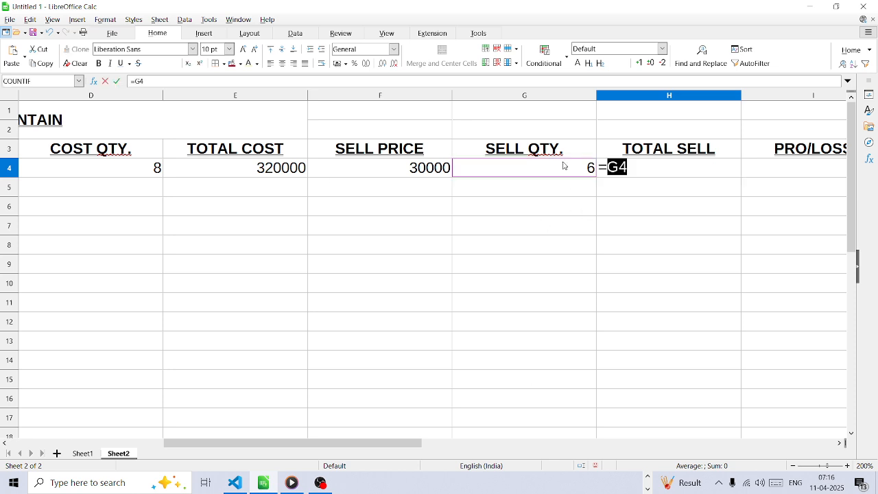
type("*")
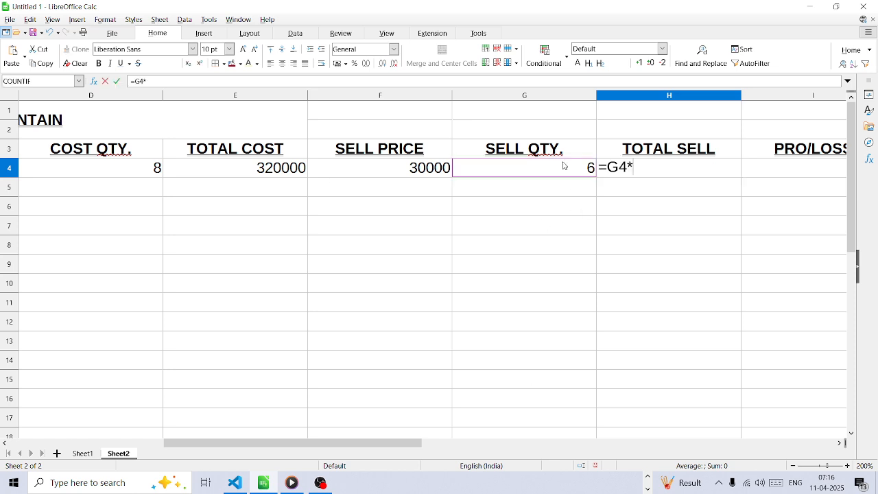
left_click(428, 167)
key("Return")
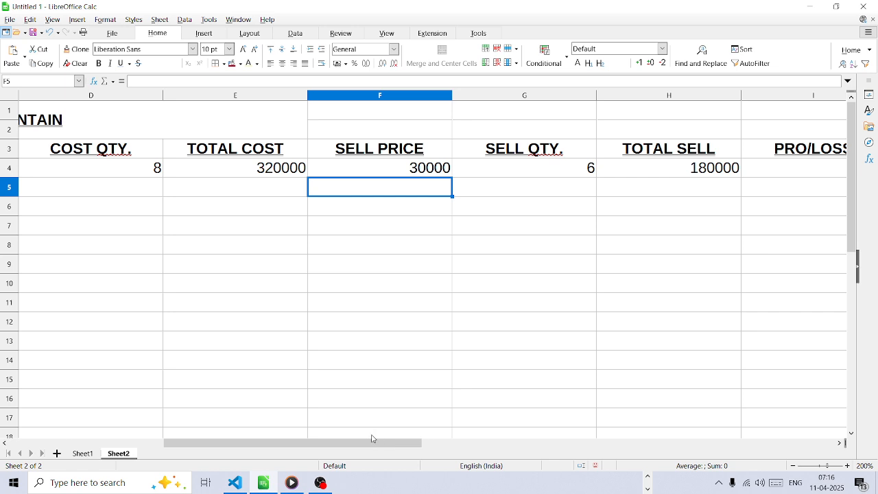
Begin the first item's profit/loss formula in I4 with the total sell reference, =H4
left_click_drag(362, 443, 475, 441)
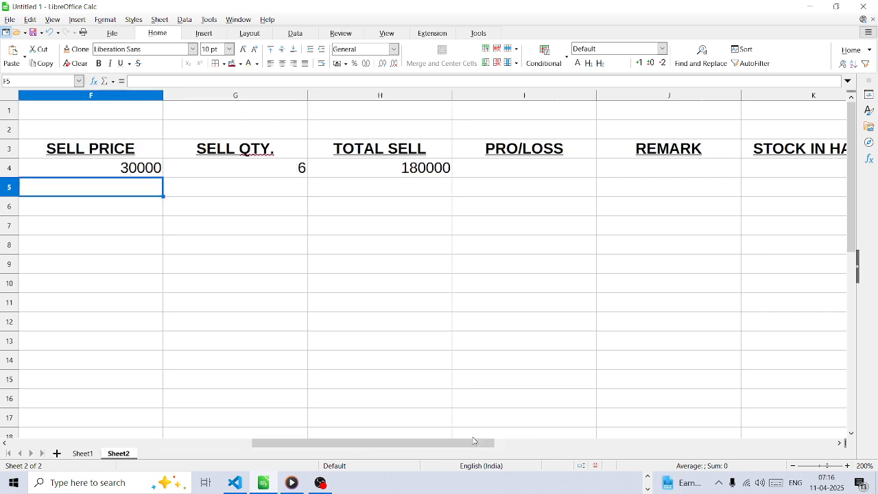
left_click(518, 176)
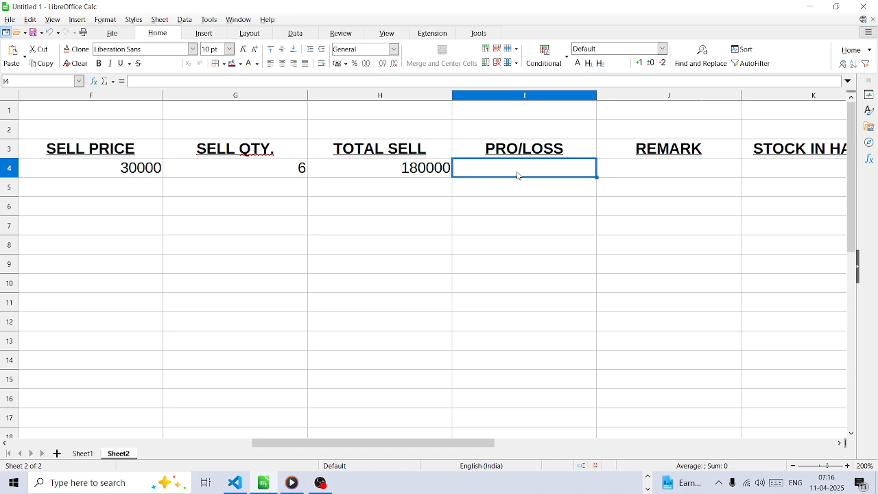
type("=")
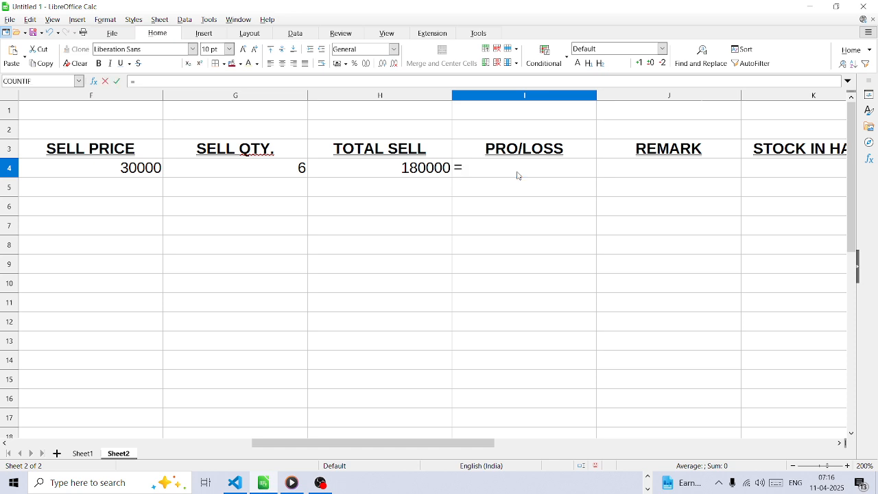
left_click(400, 168)
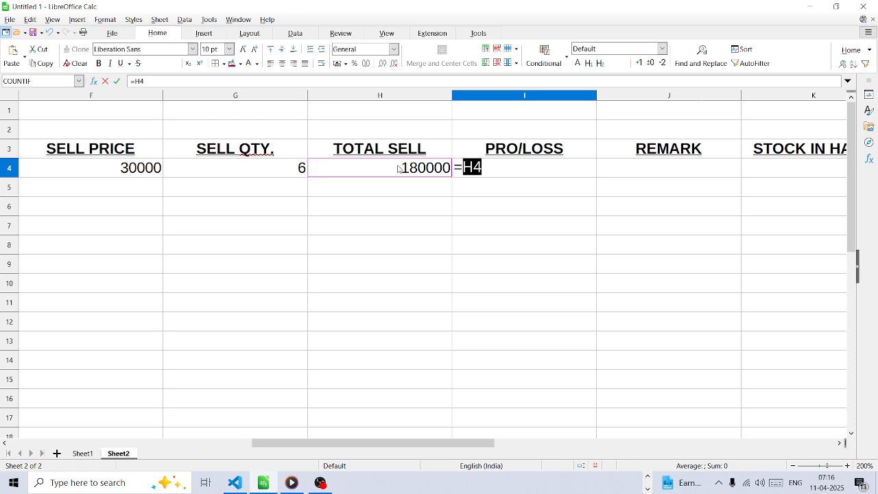
type("*")
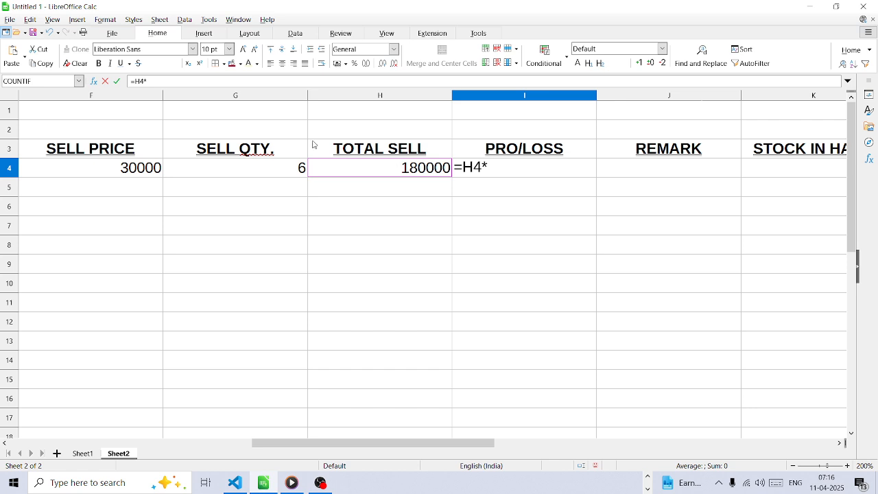
left_click(286, 168)
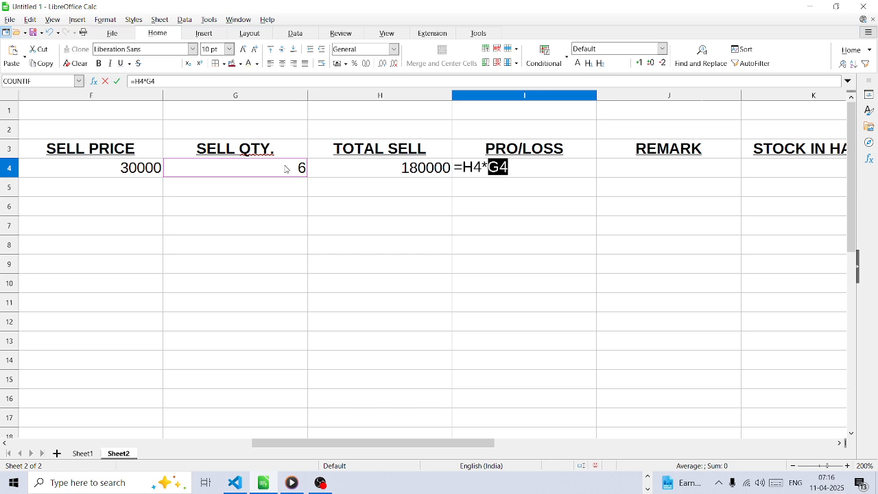
key("BackSpace")
key("BackSpace")
key("BackSpace")
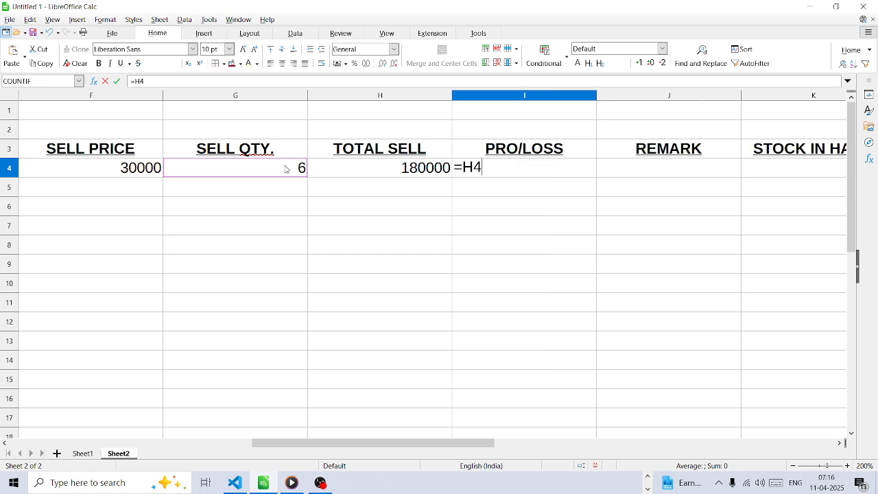
Complete the profit/loss formula in I4 as =H4-C4*G4, subtracting cost price times sell quantity
type("-")
left_click_drag(327, 443, 82, 444)
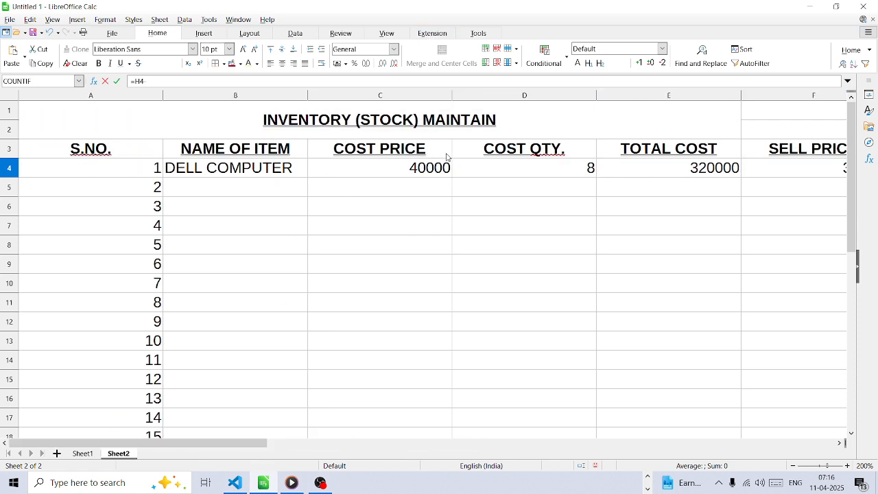
left_click(432, 169)
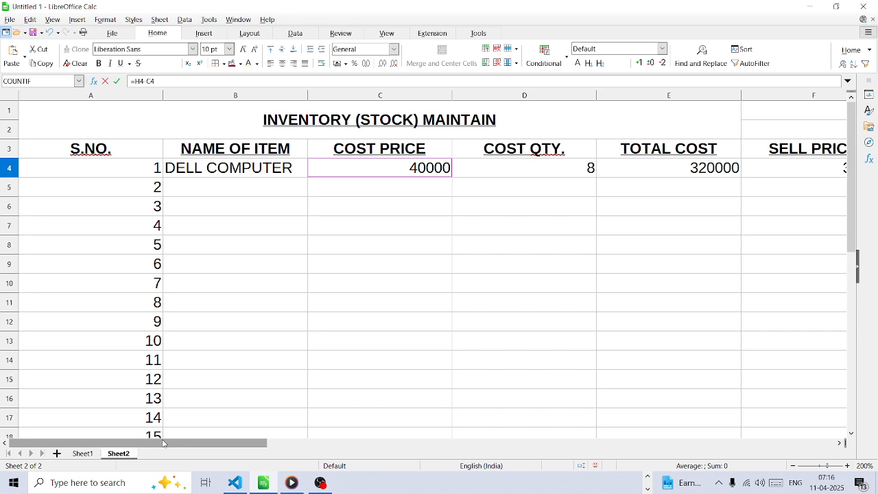
left_click_drag(165, 444, 416, 442)
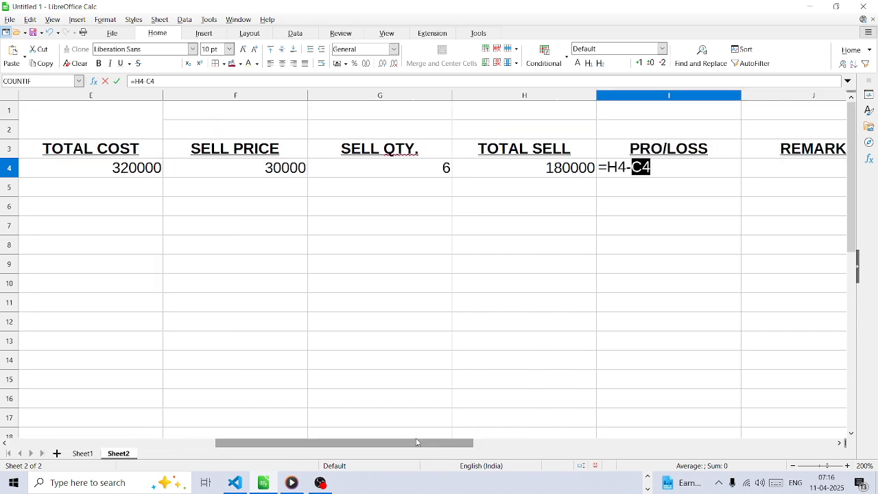
type("*")
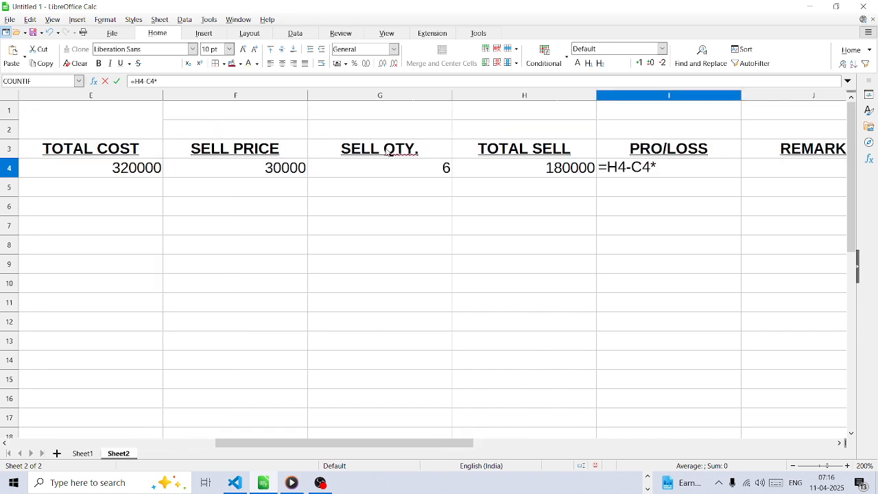
left_click(377, 169)
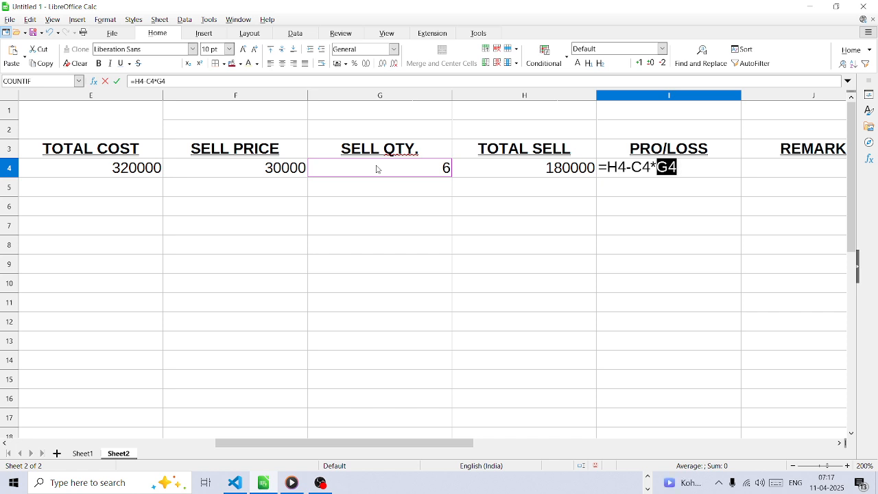
key("Return")
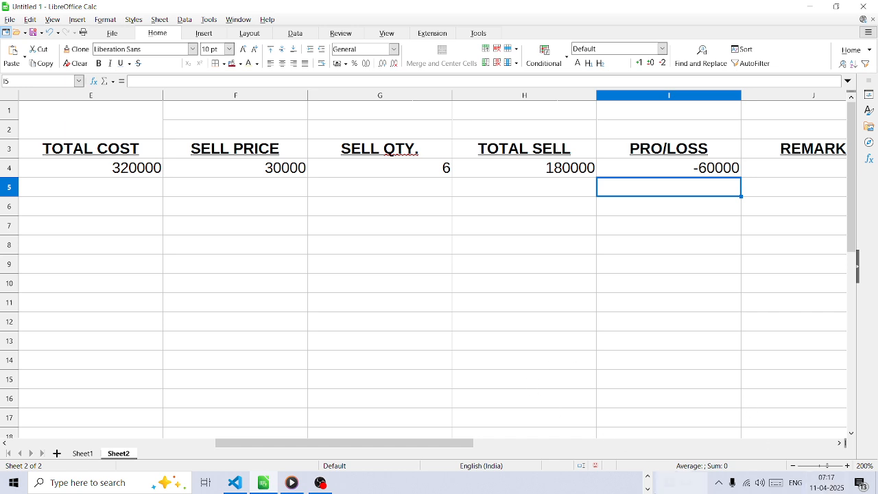
left_click(432, 449)
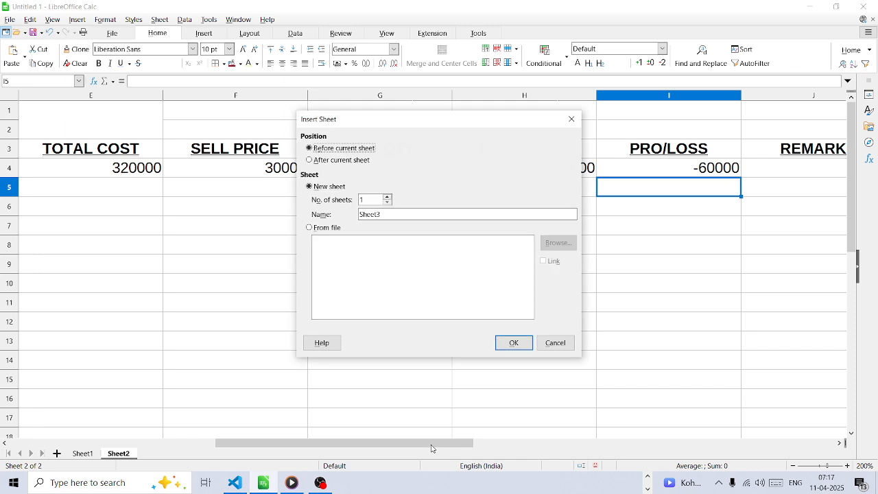
key("Escape")
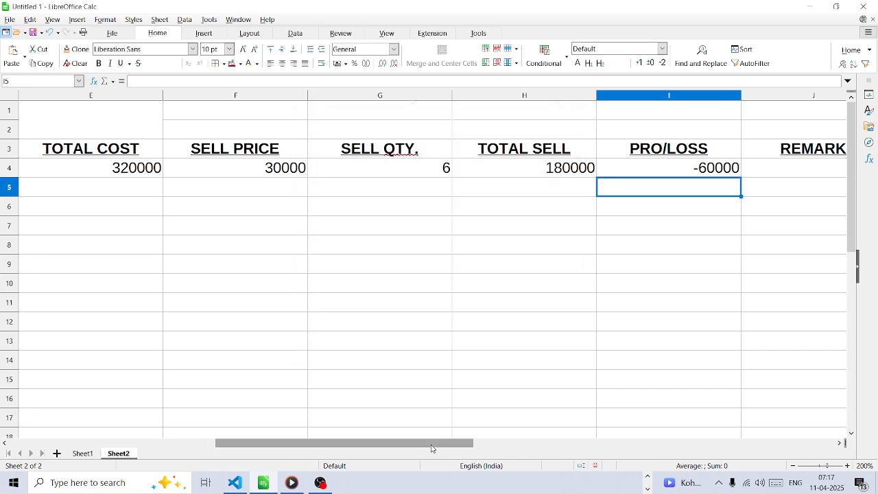
left_click_drag(432, 444, 365, 442)
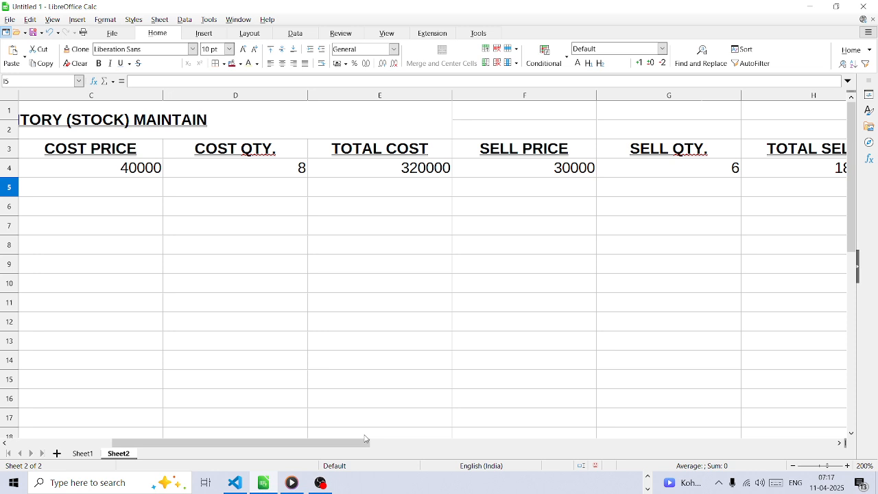
Begin the first item's remark formula in J4 with the profit condition, =IF(I4>0,"PROFIT"
left_click_drag(257, 444, 475, 431)
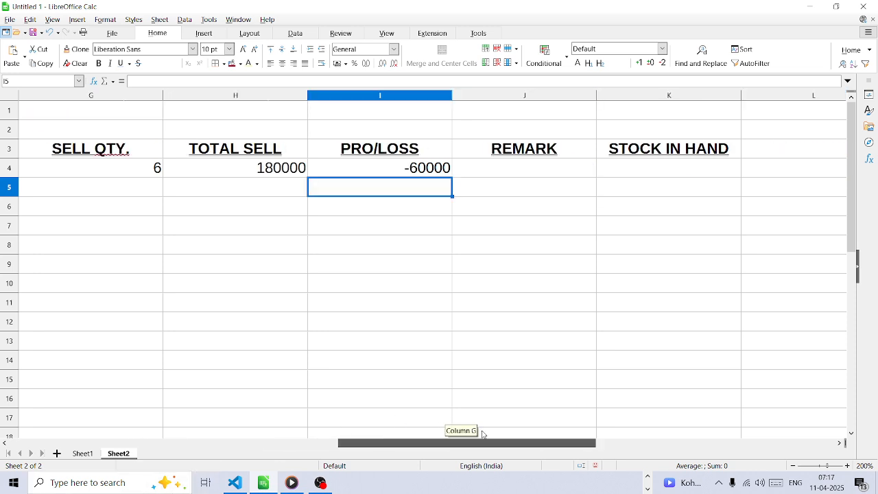
left_click(477, 170)
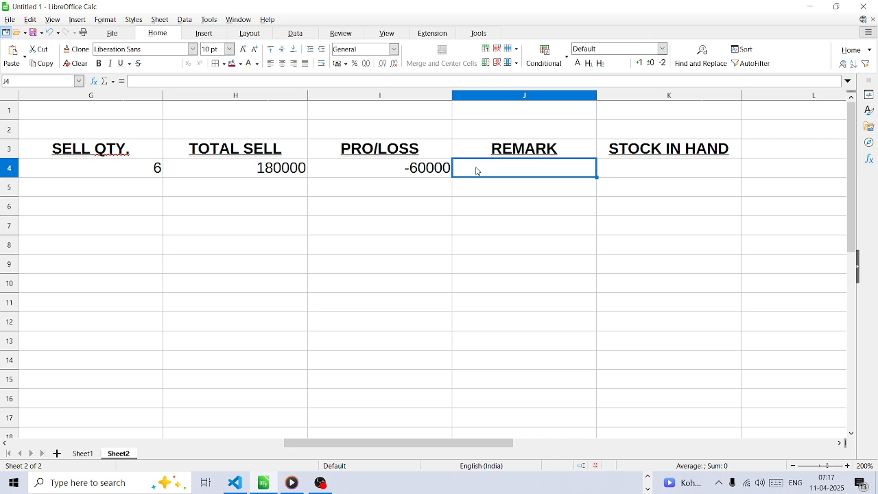
type("=")
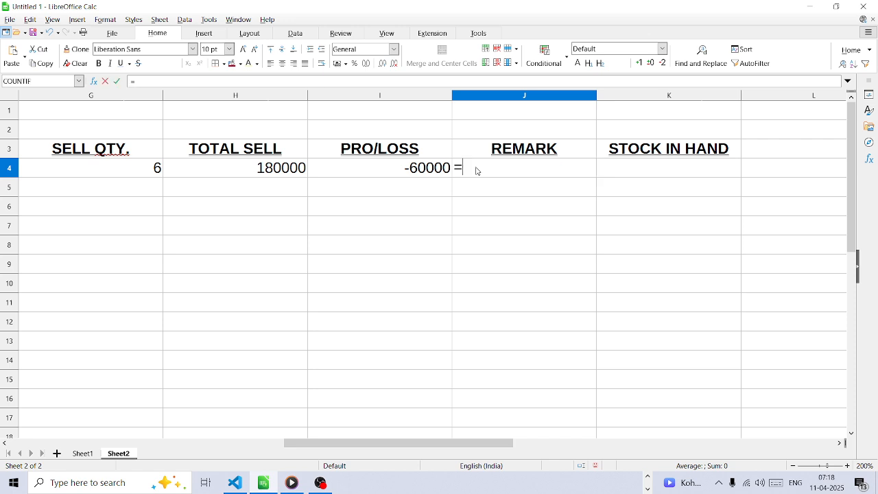
type("IF")
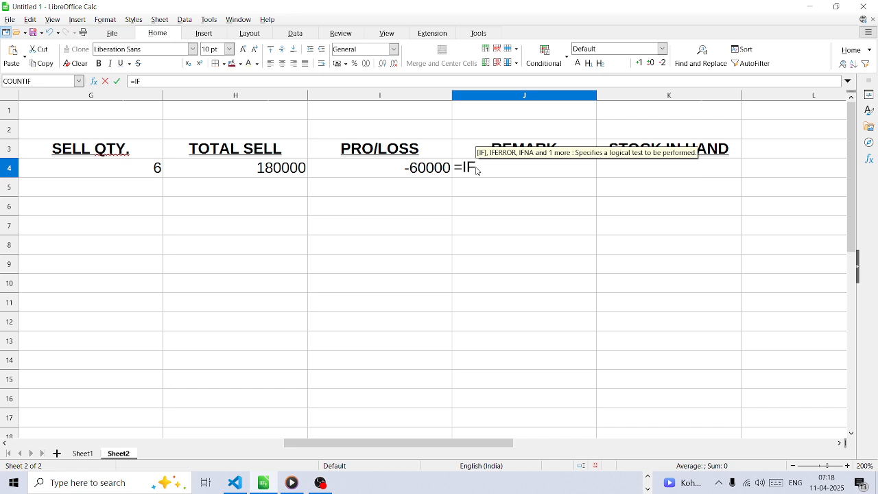
type("(")
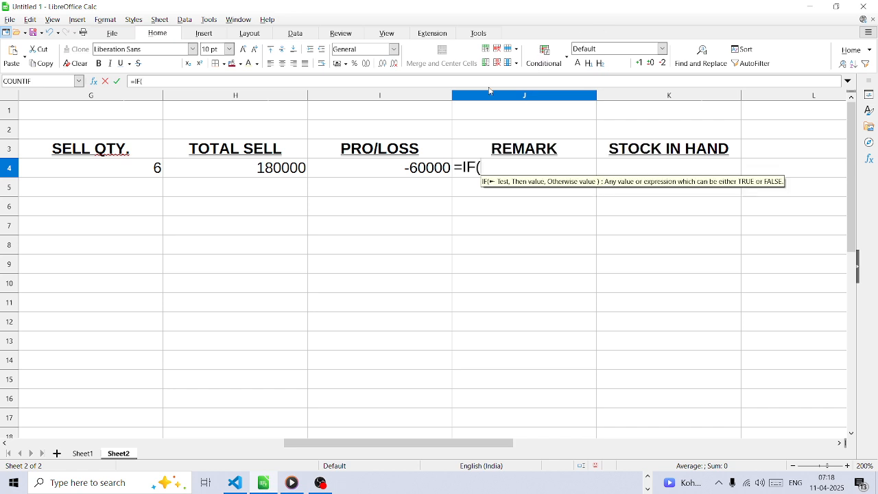
left_click(405, 167)
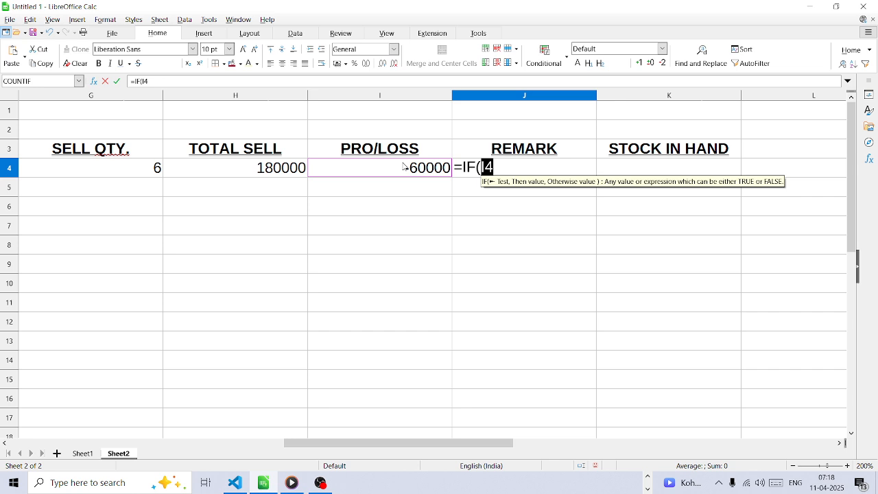
type(">")
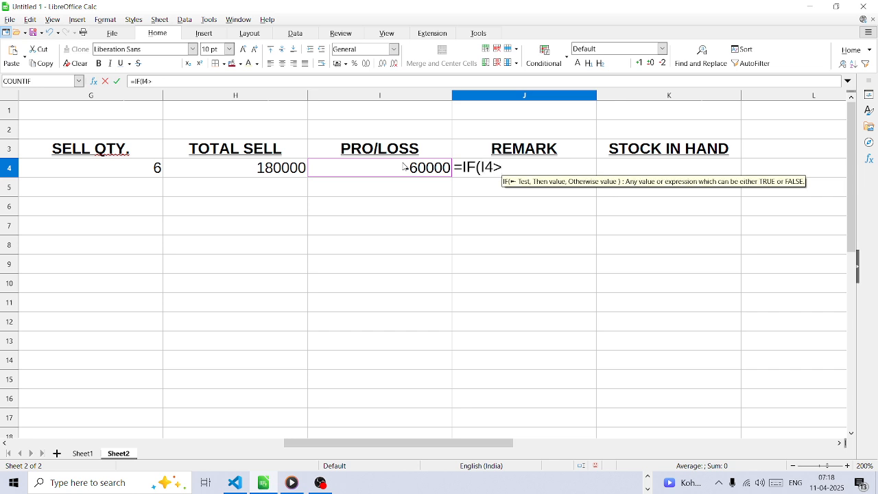
type("0")
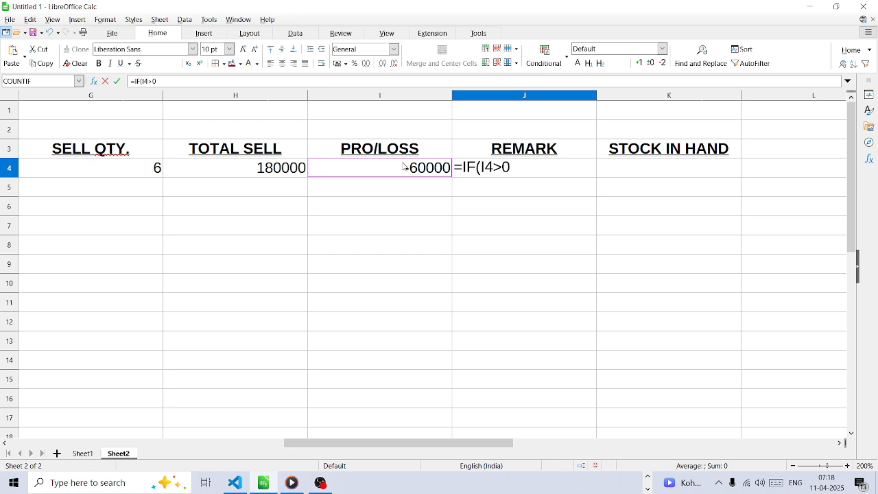
type(",")
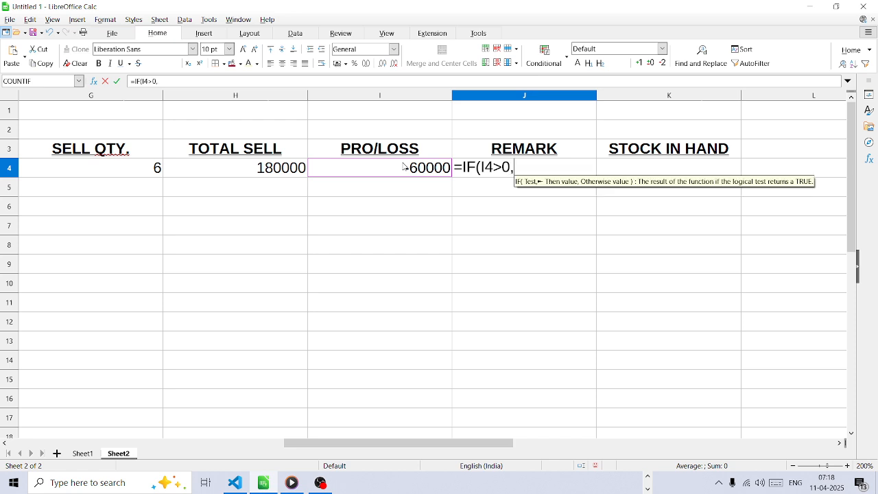
type("\"PR")
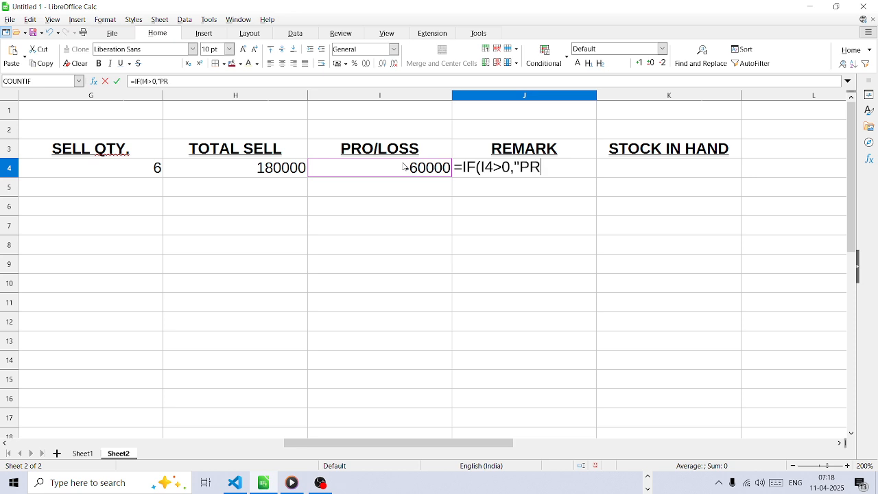
type("OFIT\"")
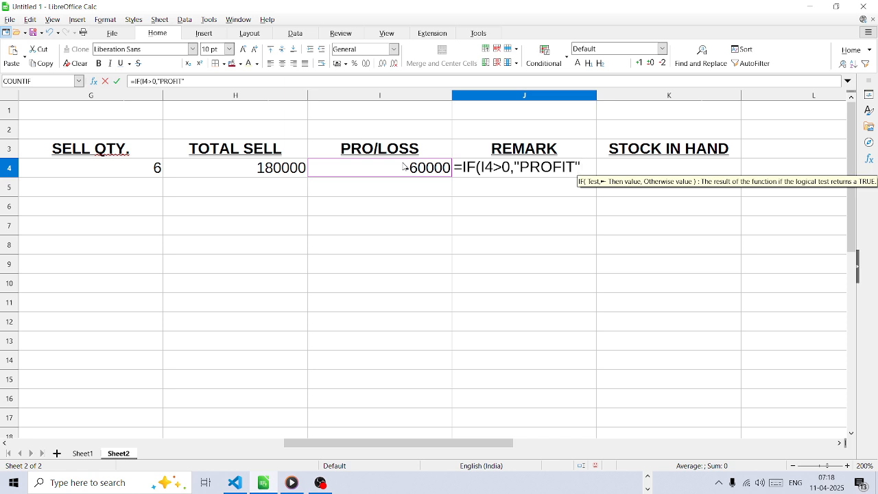
Extend the remark formula in J4 with a nested loss condition, IF(I4<0,"LOSS"
type(",IF")
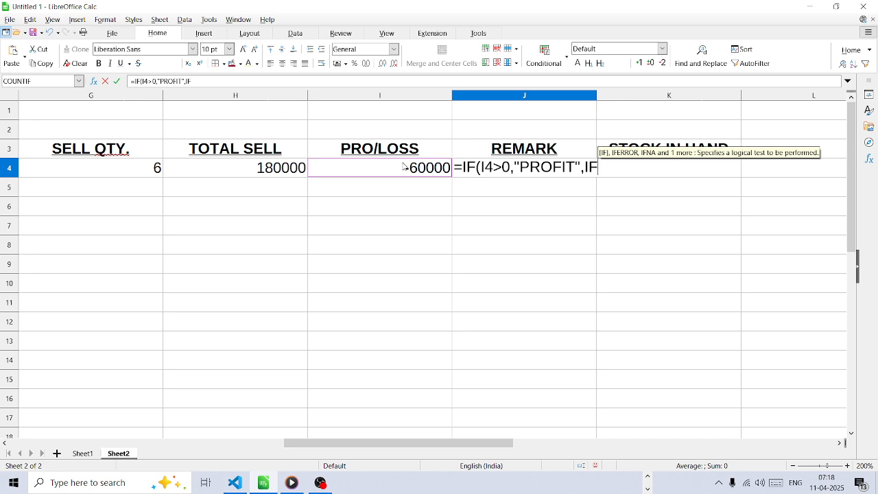
type("(")
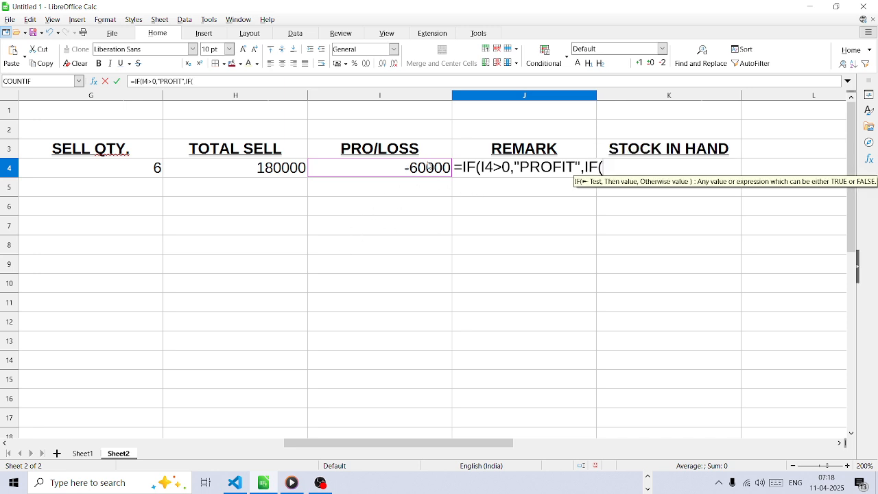
left_click(429, 166)
type("<")
type("0")
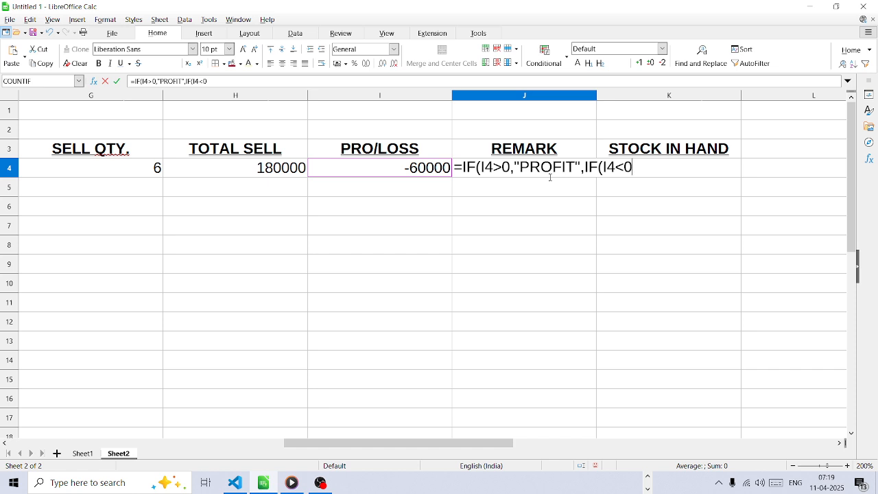
type(",")
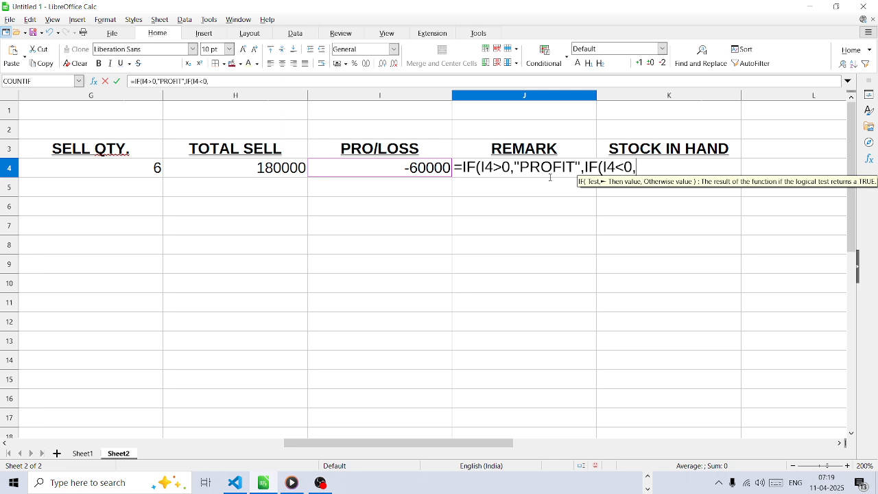
type("\"")
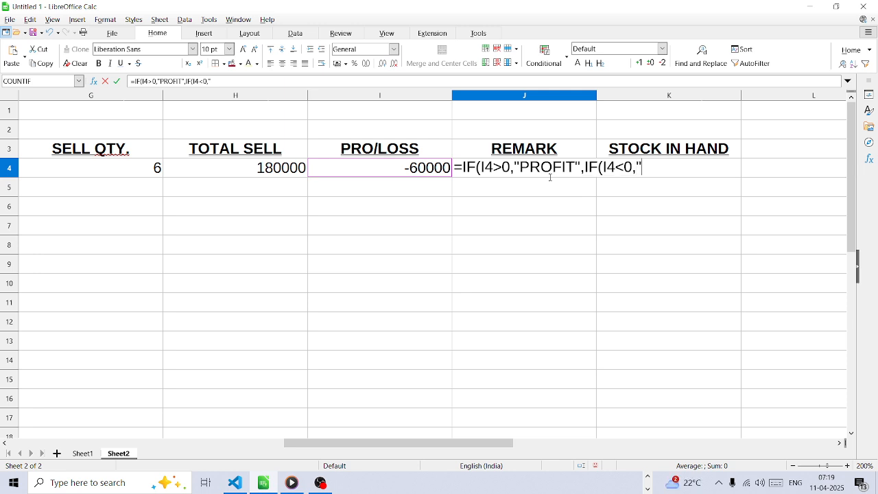
type("LOSS\"")
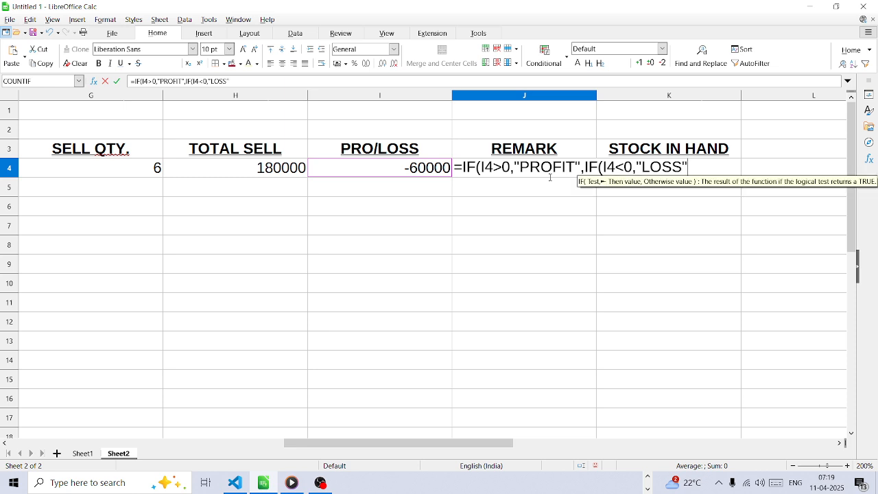
Complete the remark formula in J4 with "NO PROFIT NO LOSS" as the otherwise value and close both IF functions
type(",")
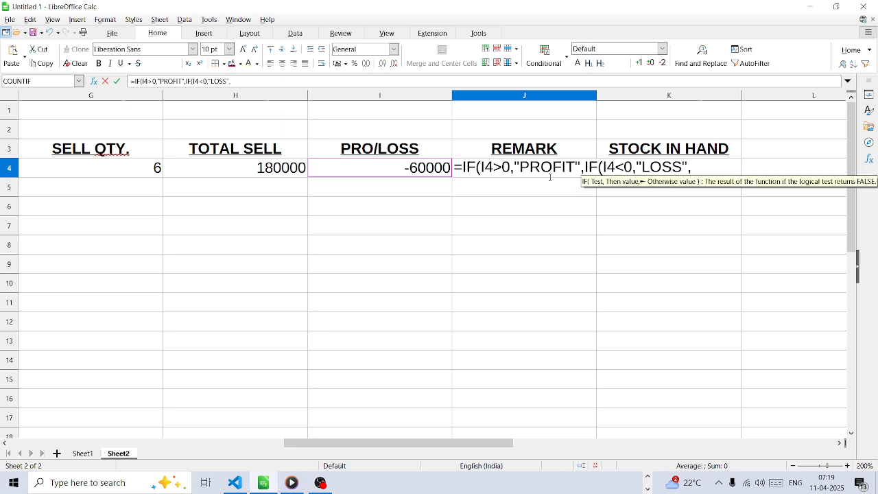
type("\"")
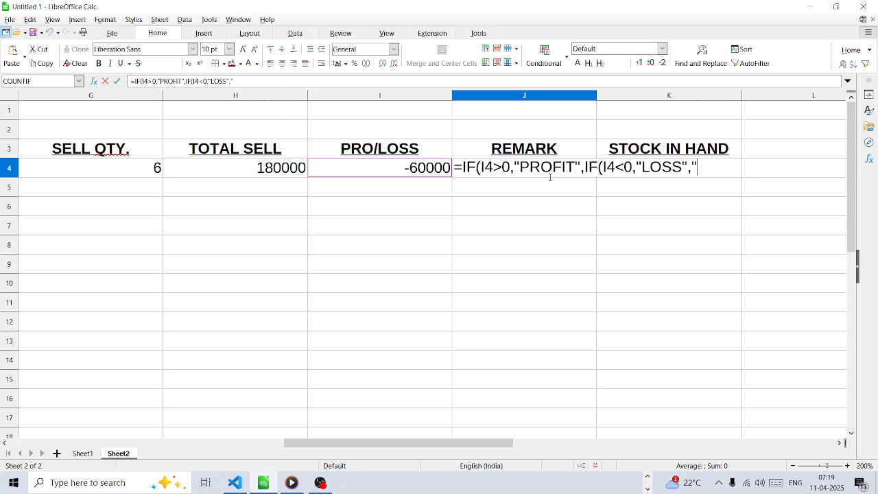
type("NO PROFI")
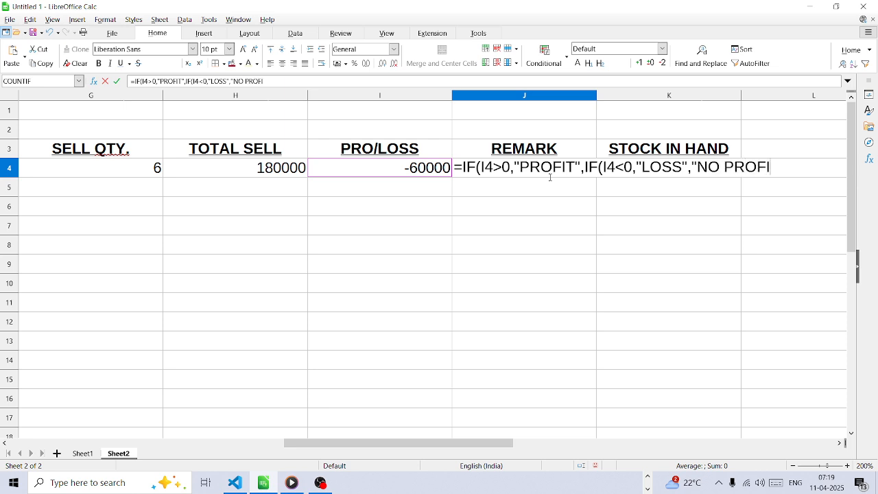
type("T NO LOSS\"))")
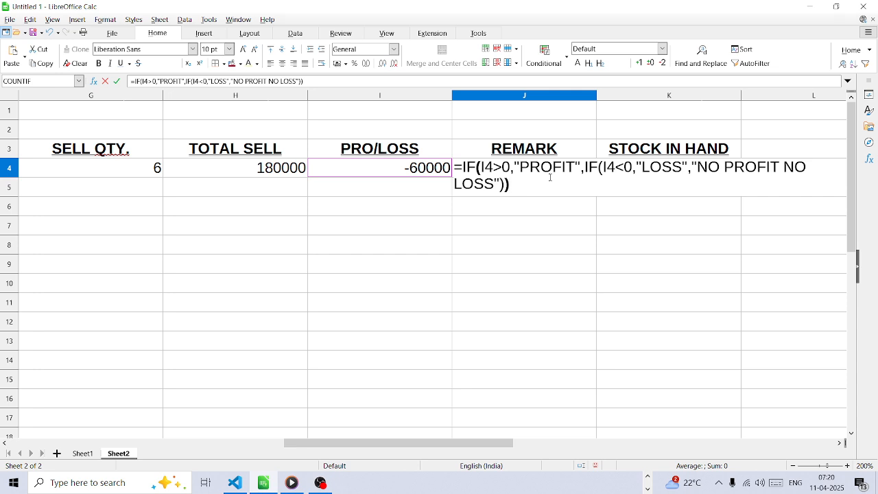
key("Return")
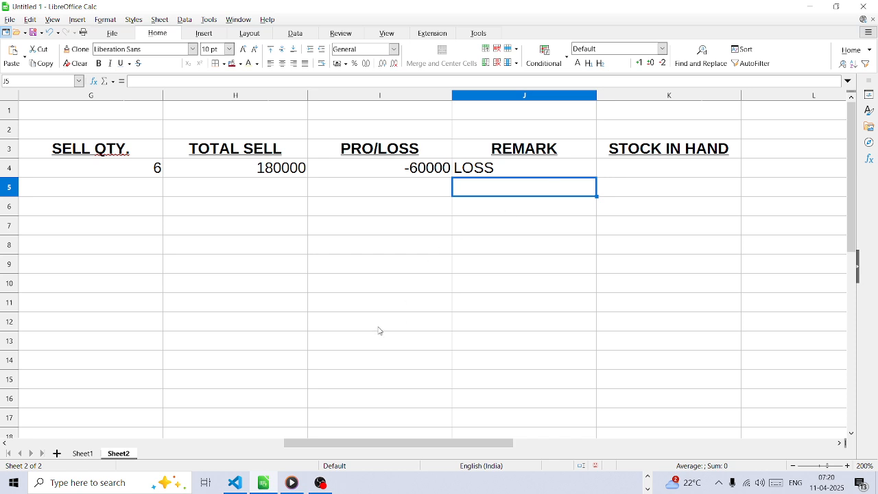
Set the first item's sell price in F4 to 40000 and check its profit/loss and remark
left_click_drag(372, 449, 143, 445)
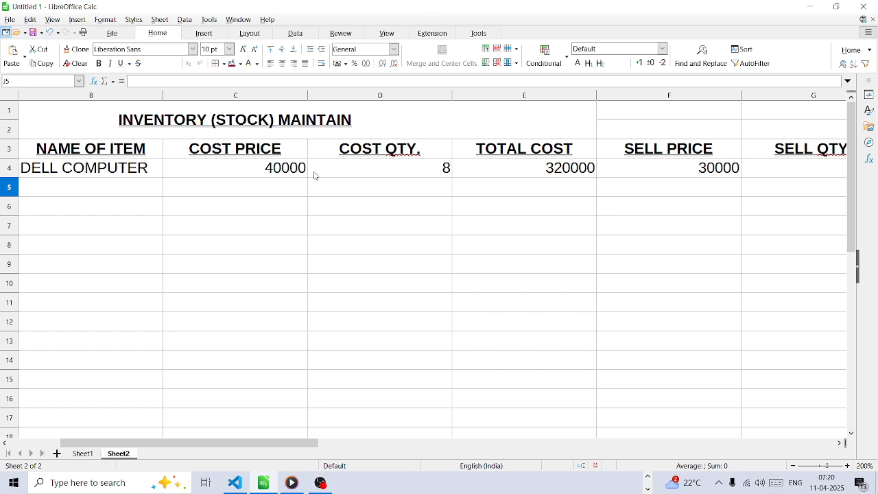
left_click(680, 176)
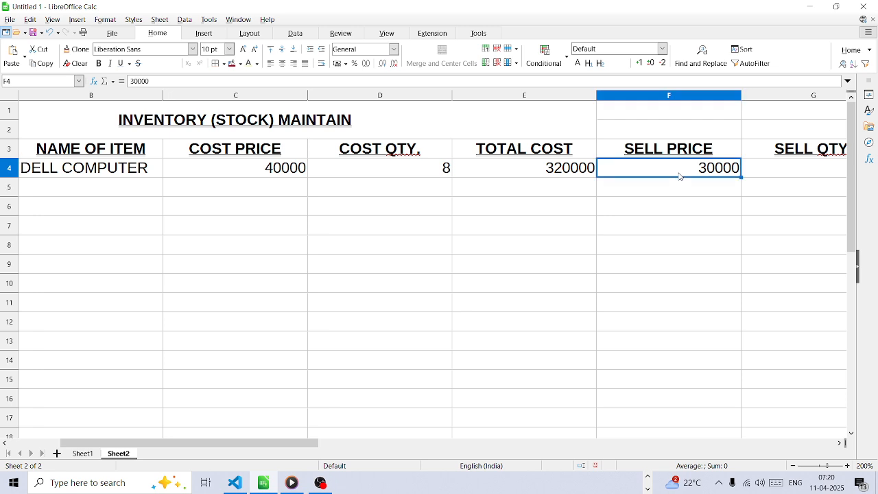
type("40000")
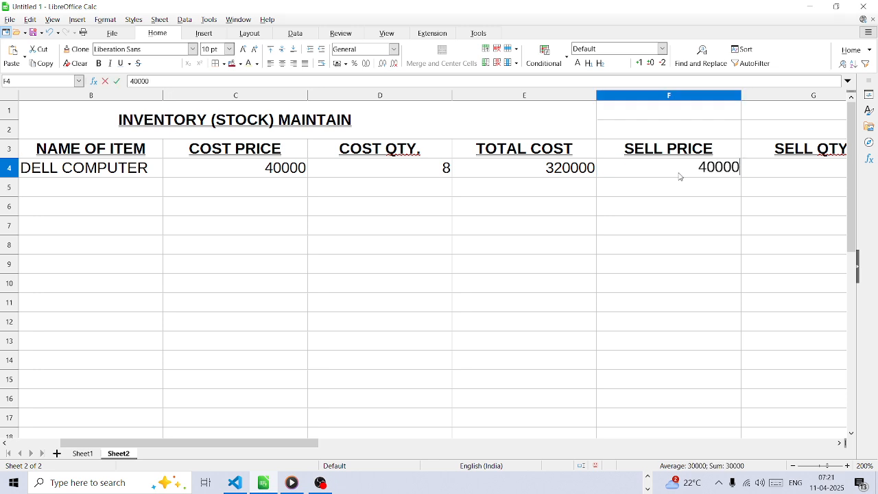
key("Return")
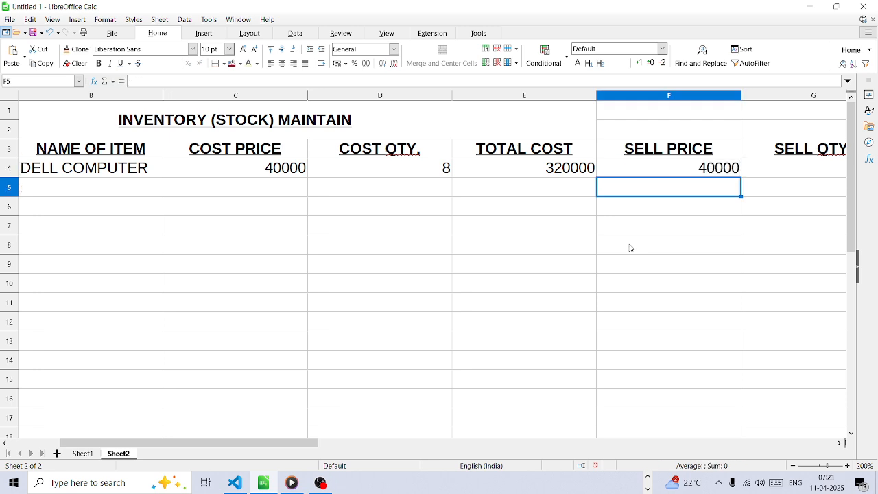
left_click_drag(249, 444, 474, 424)
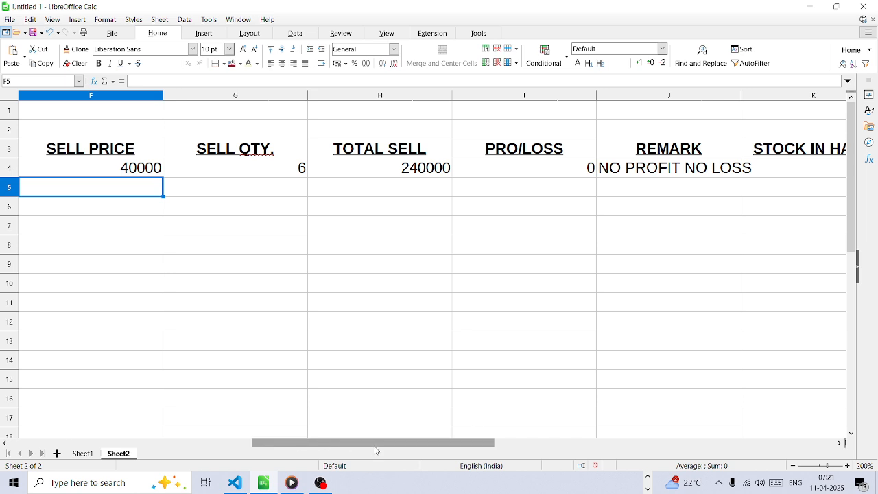
Set the first item's cost price in C4 to 40001 and check its profit/loss and remark
left_click_drag(377, 444, 45, 419)
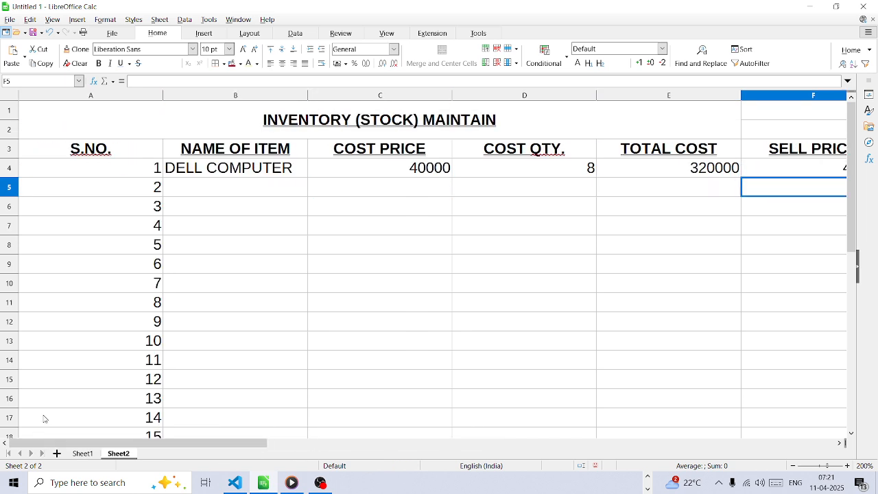
left_click(422, 168)
double_click(422, 168)
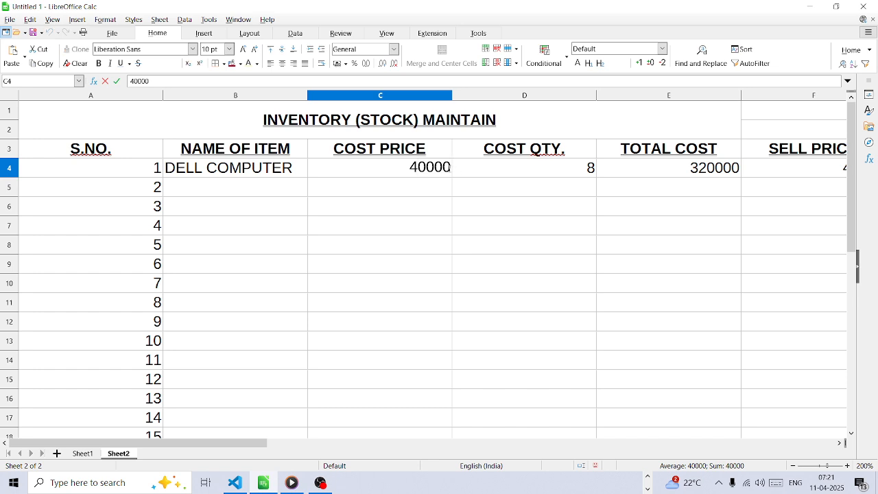
key("BackSpace")
type("1")
key("Return")
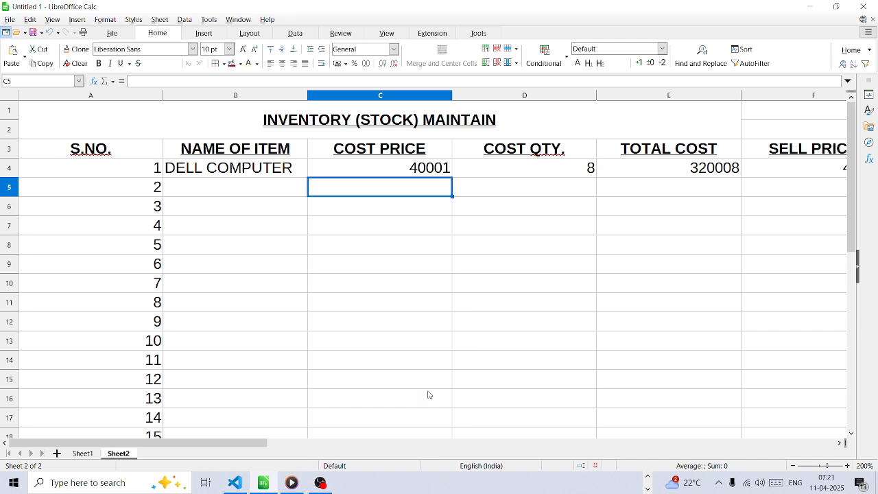
left_click_drag(192, 447, 510, 461)
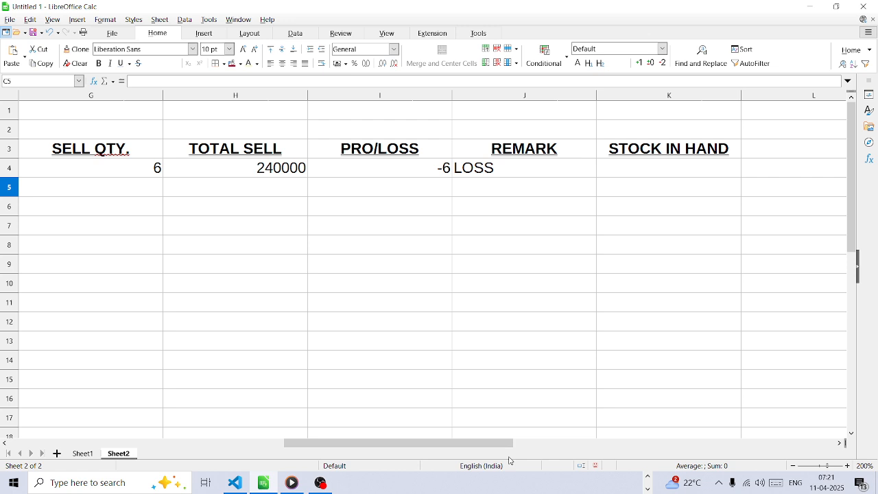
Try a cost price of 50000 for the first item in C4 and undo the change
left_click_drag(482, 448, 185, 449)
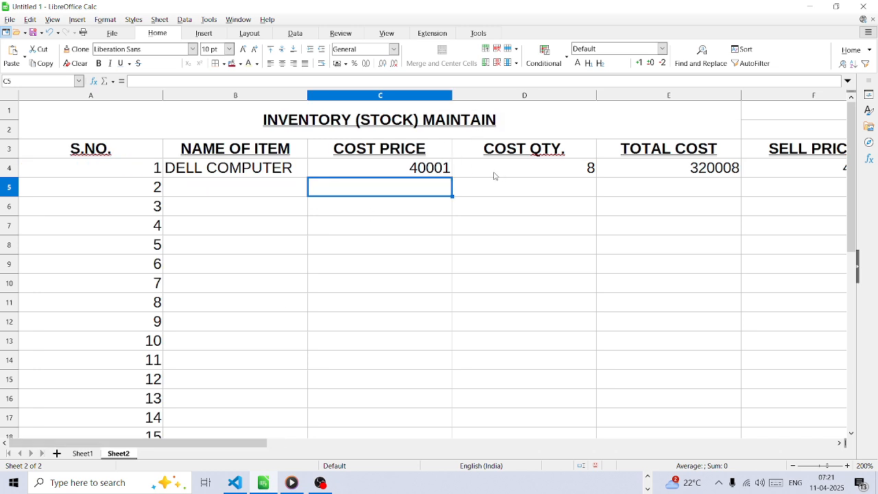
double_click(450, 172)
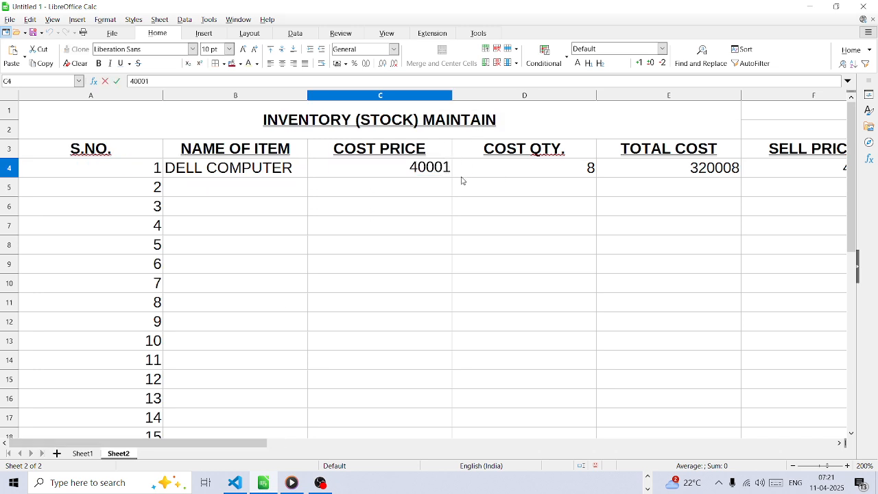
left_click(453, 172)
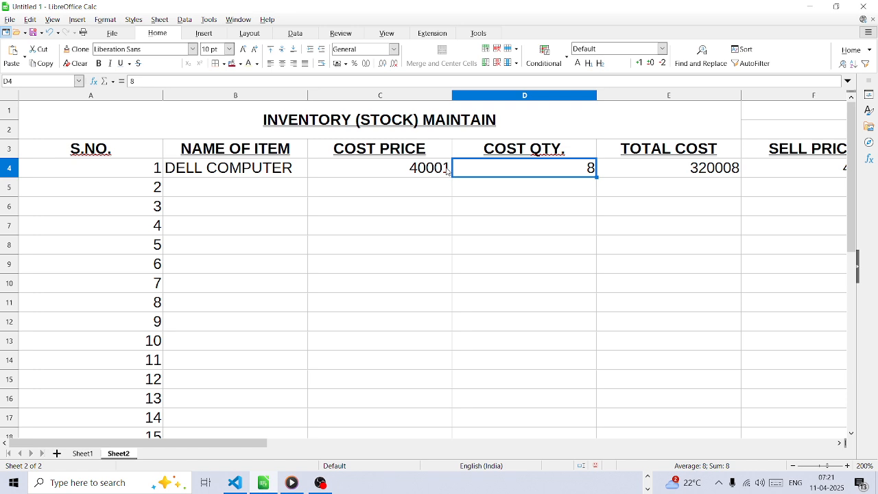
left_click(444, 171)
double_click(445, 171)
key("BackSpace")
key("BackSpace")
key("BackSpace")
key("BackSpace")
key("BackSpace")
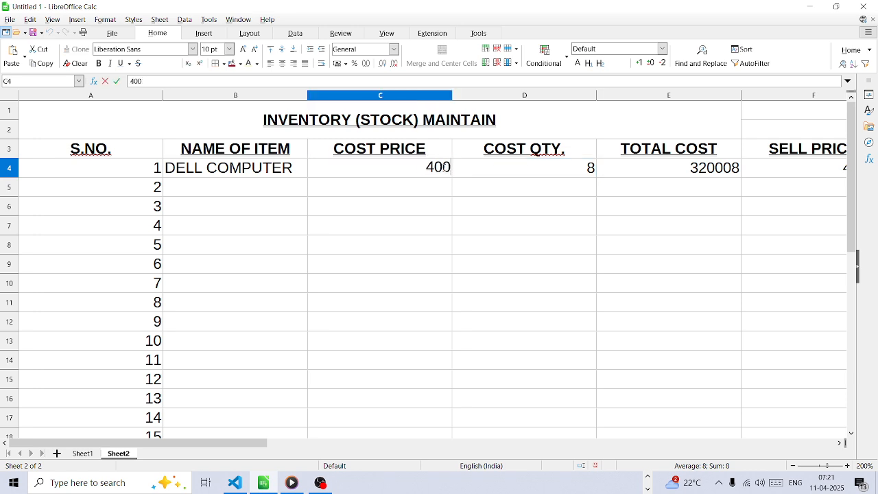
type("50000")
key("Return")
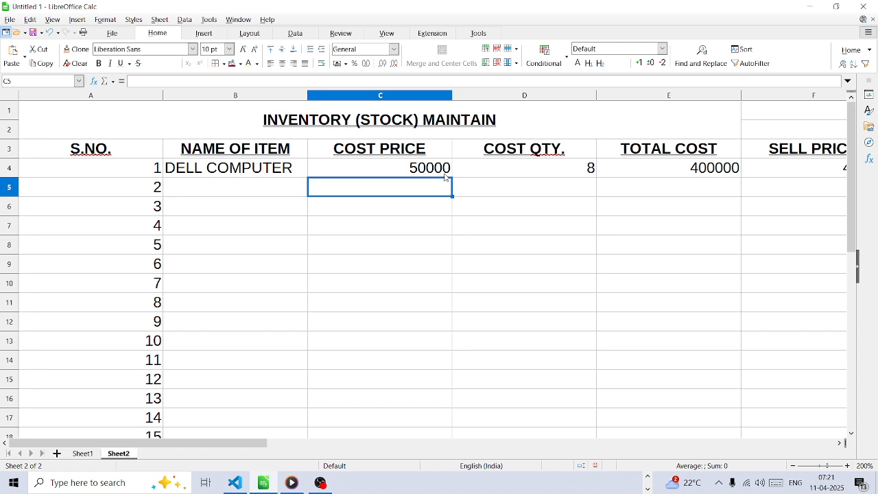
key("ctrl+z")
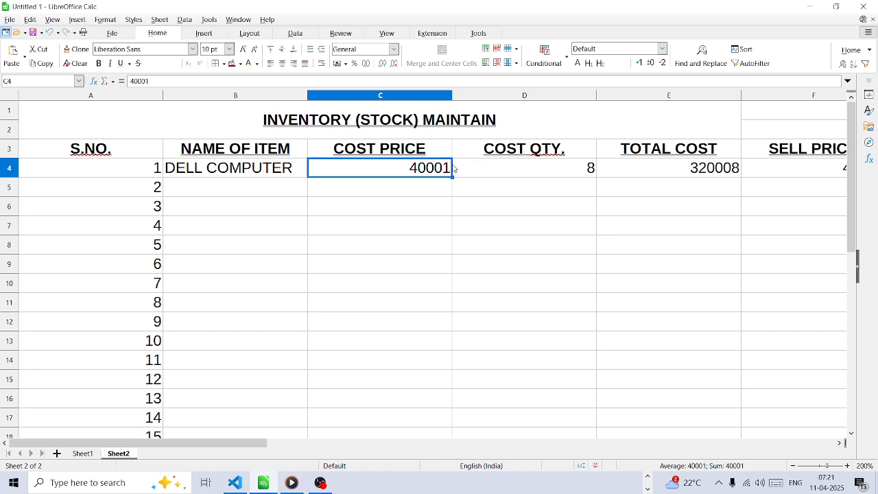
Set the first item's cost price to 40000 and its sell price to 40001, and check the remark
type("40000")
key("Tab")
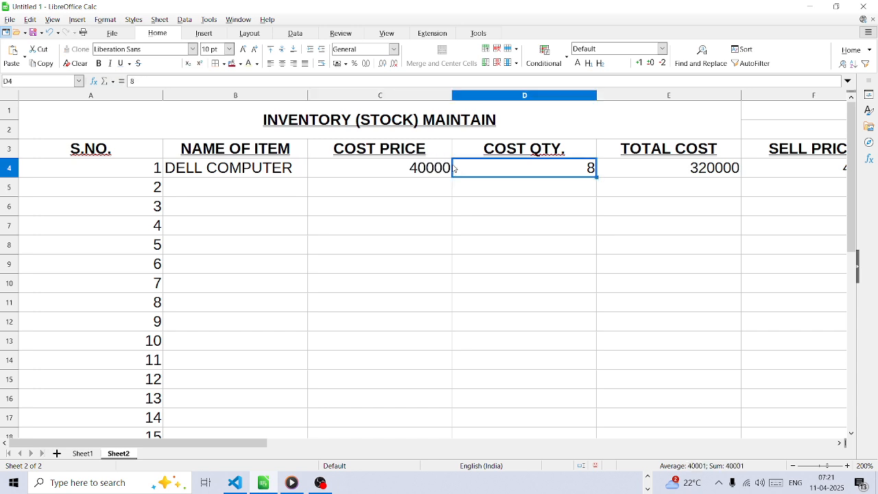
key("Tab")
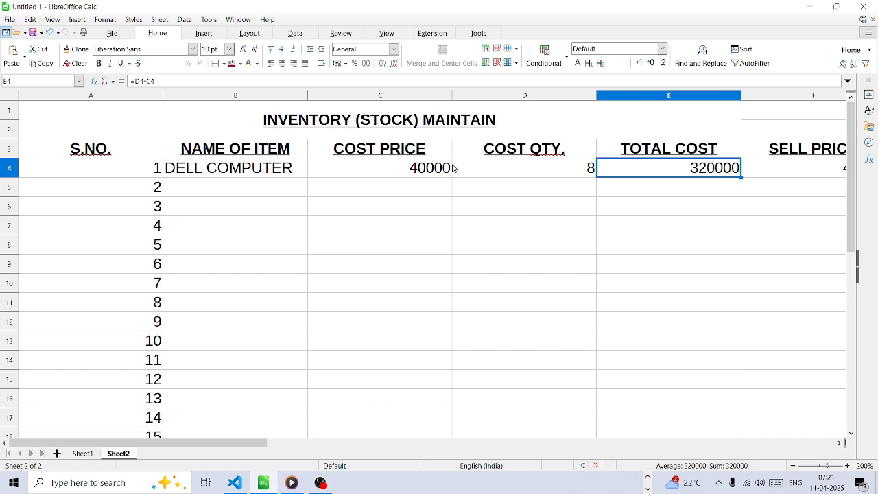
key("Tab")
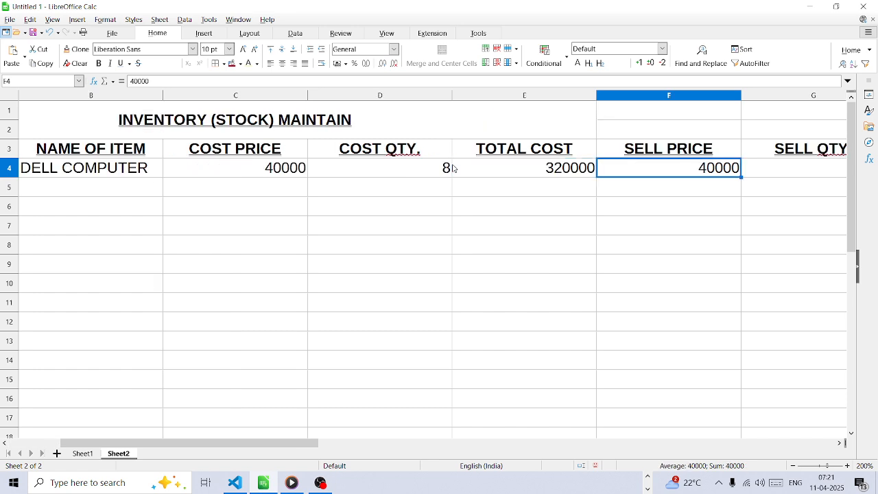
type("4")
key("BackSpace")
type("400")
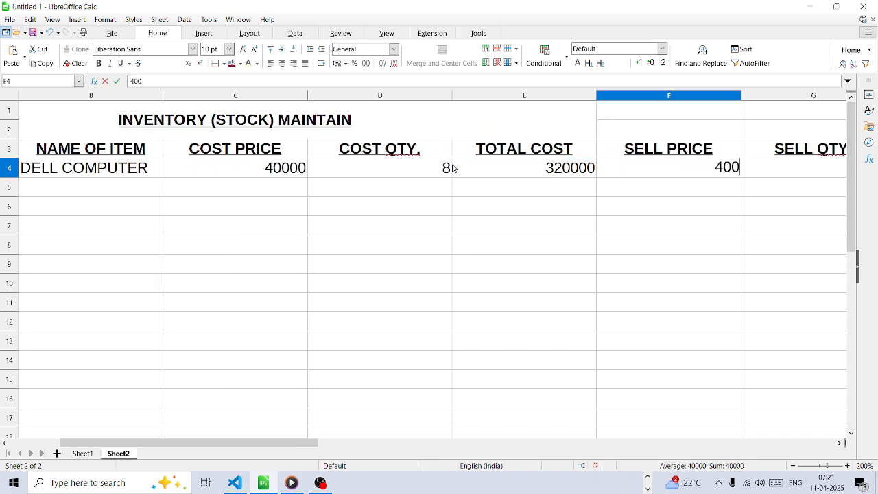
type("001")
key("BackSpace")
key("BackSpace")
type("1")
key("Return")
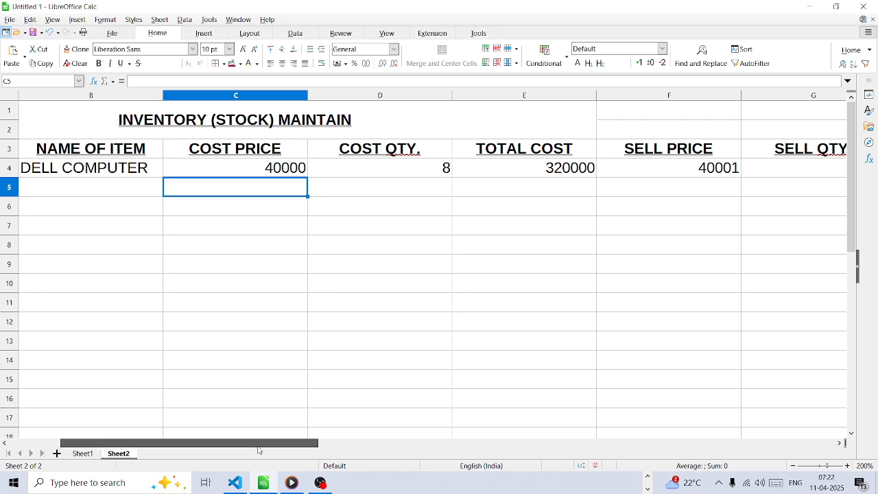
left_click_drag(259, 449, 521, 437)
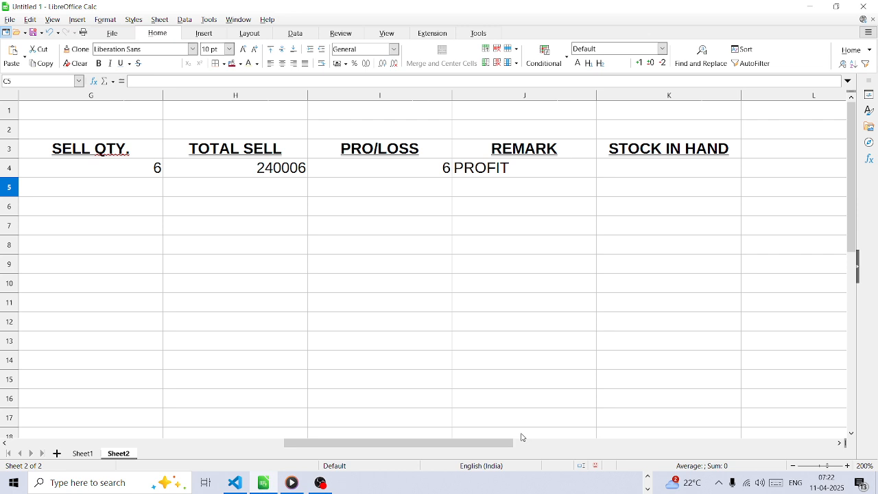
Calculate the first item's stock in hand in K4 by subtracting sell quantity from cost quantity with the formula =D4-G4
left_click(701, 176)
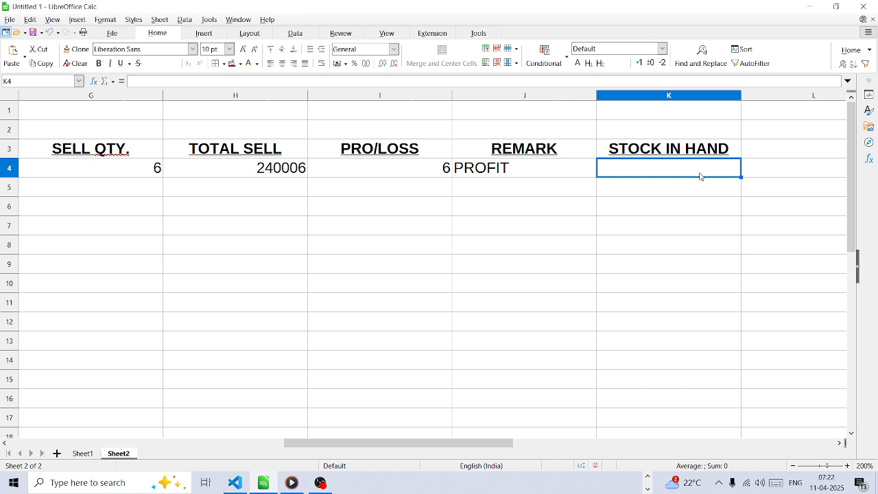
type("=")
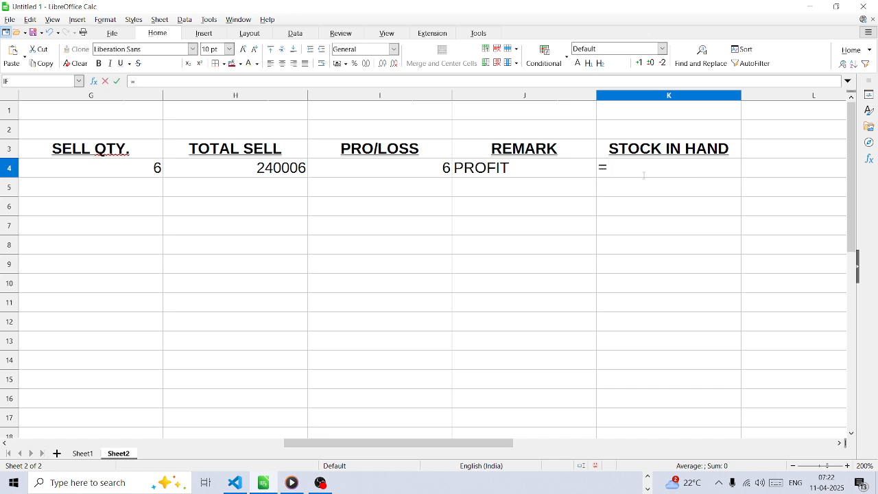
left_click_drag(412, 444, 308, 446)
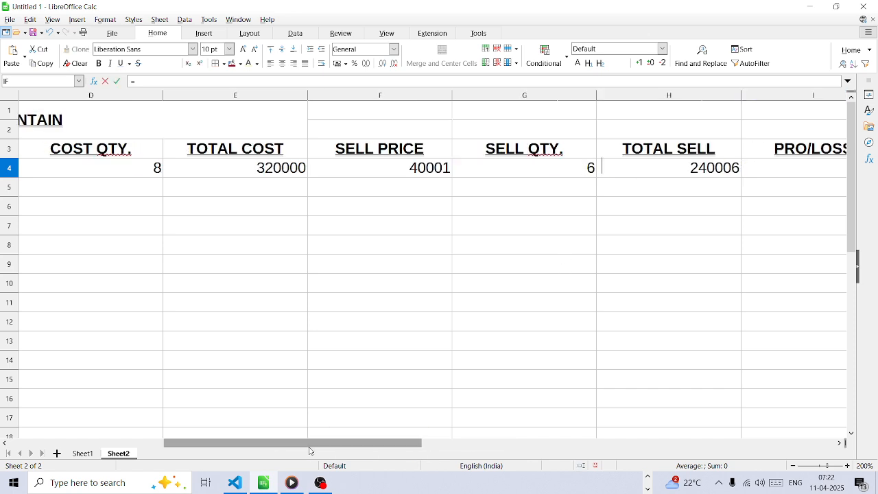
left_click(137, 170)
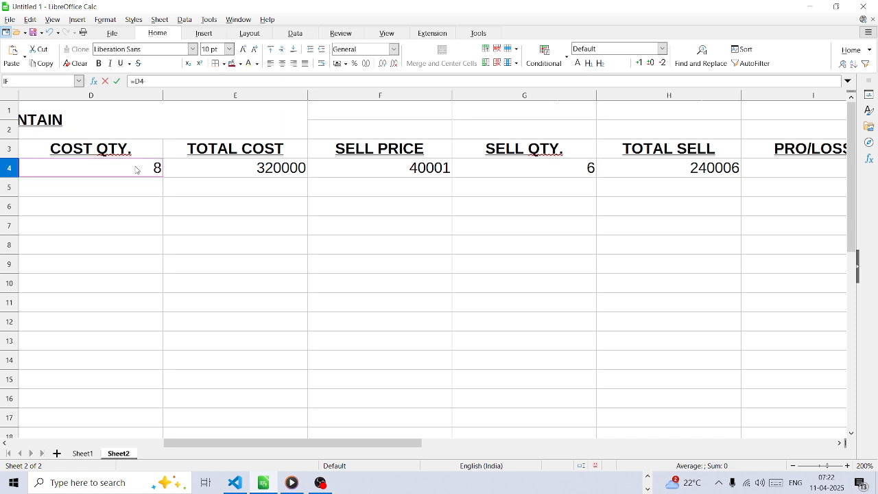
left_click(540, 167)
key("Return")
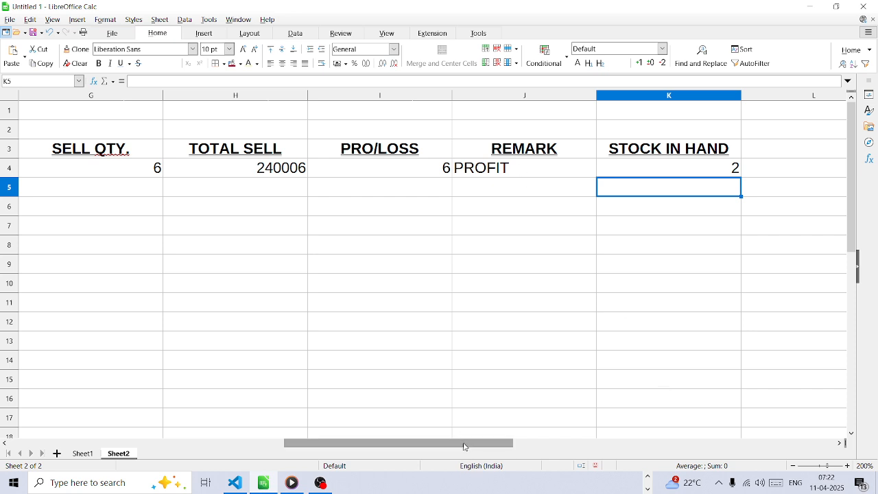
Format the first item's cost price, total cost, sell price and total sell (C4, E4, F4, H4) as Number with thousands separators and two decimals
left_click_drag(464, 444, 279, 444)
left_click_drag(252, 175, 435, 131)
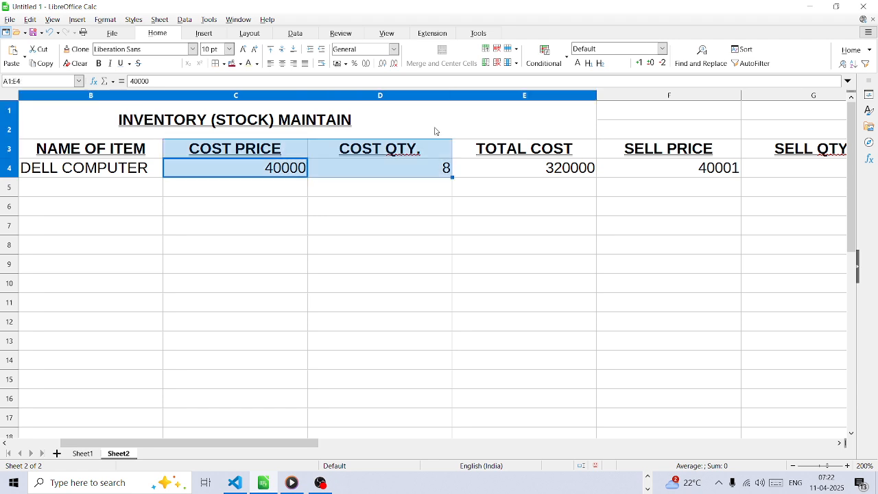
left_click(401, 265)
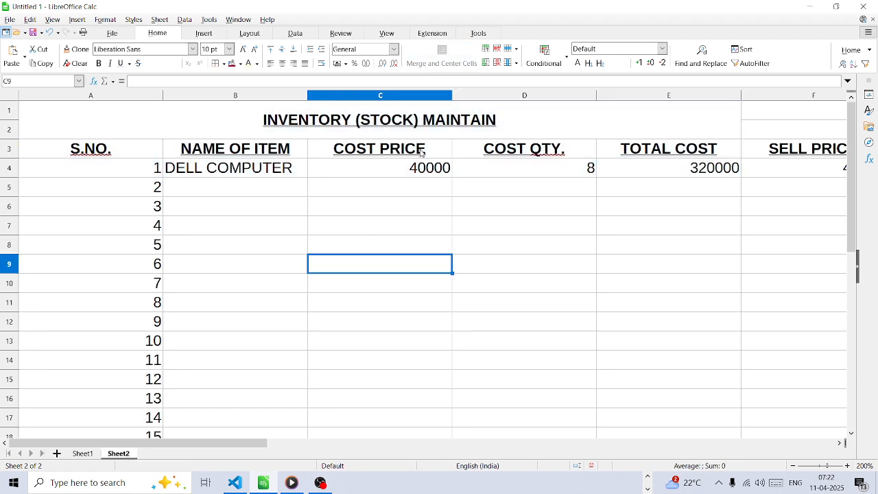
left_click(421, 168)
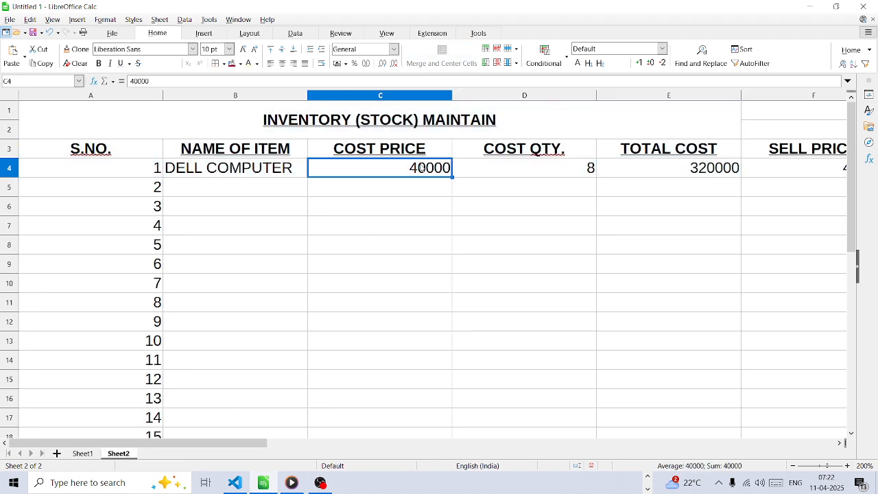
left_click(663, 174, "ctrl")
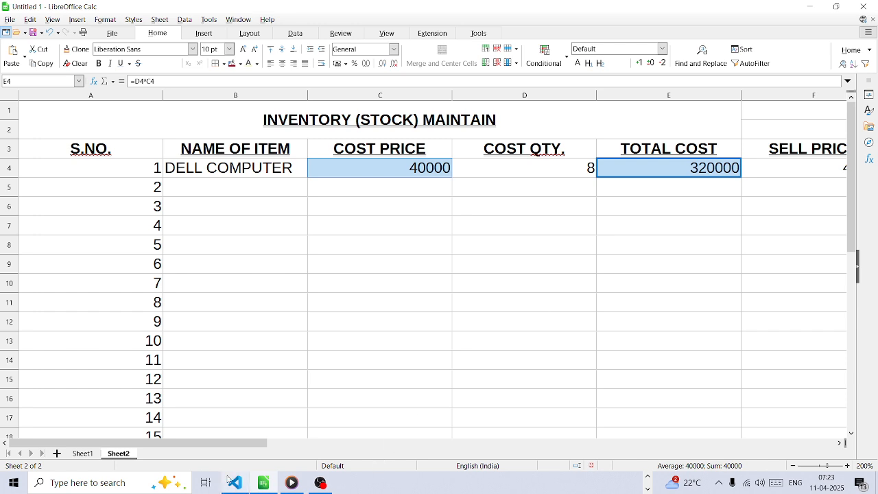
left_click_drag(231, 450, 349, 438)
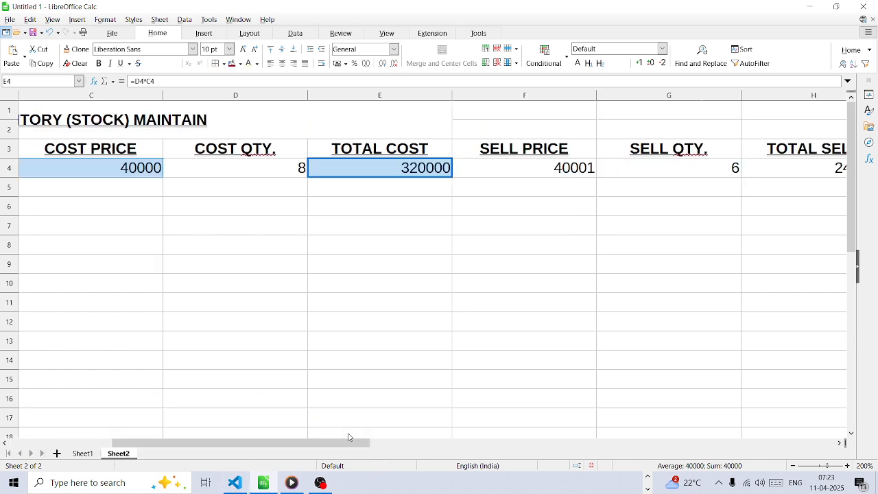
left_click(543, 172, "ctrl")
left_click_drag(291, 444, 422, 436)
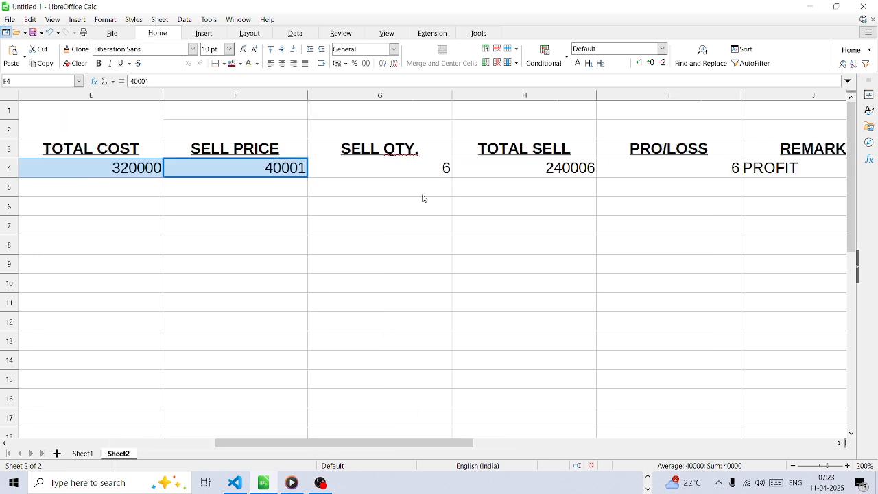
left_click(520, 167, "ctrl")
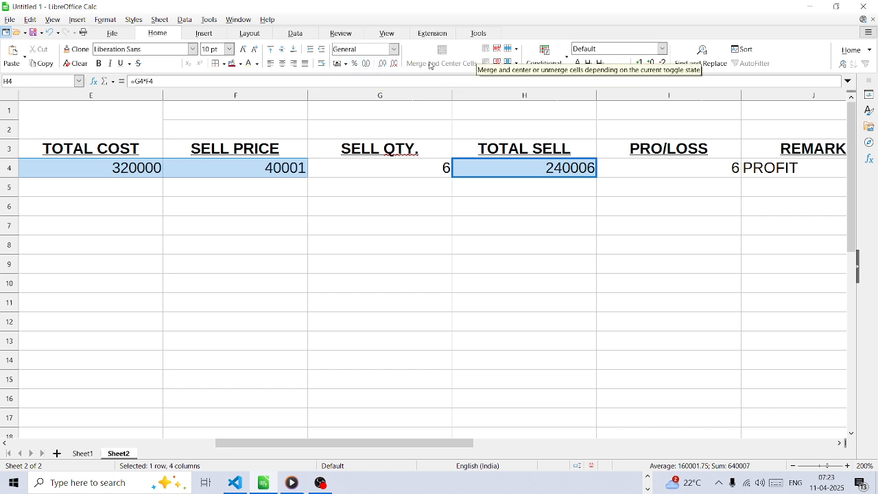
left_click(367, 64)
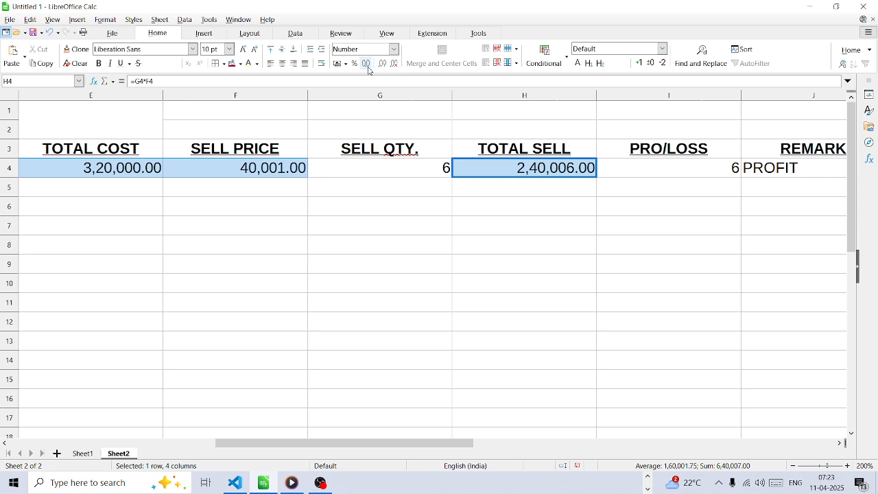
left_click(367, 64)
key("alt+Tab")
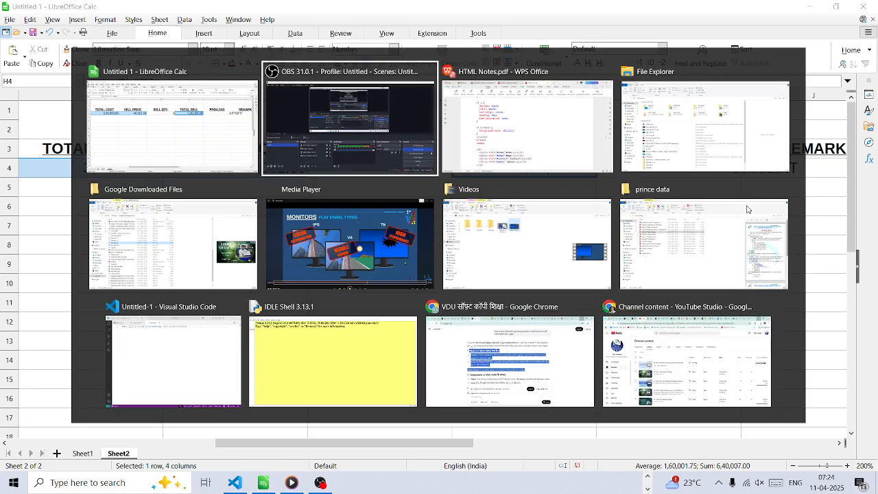